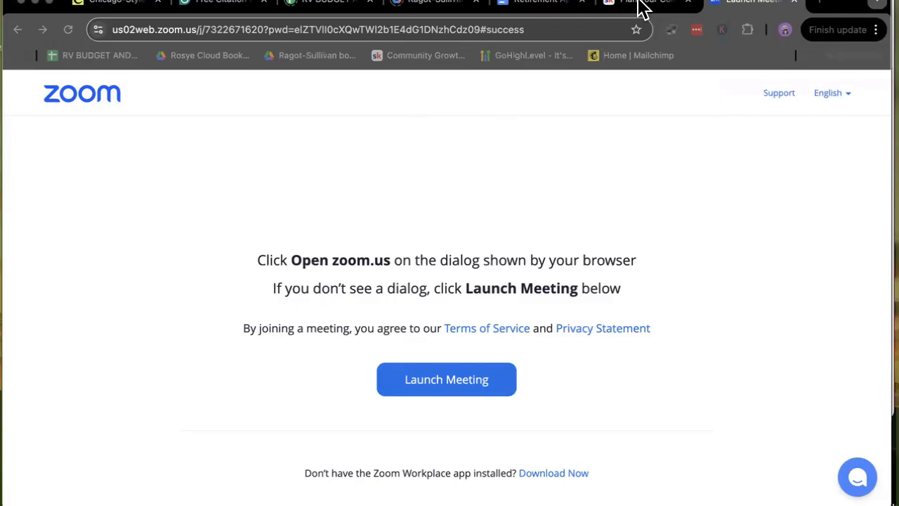
# Step: Bring up the "Plan Your Community's First Month" lesson page, open the Camtasia recorder and set the microphone to Logi H570e Stereo
pyautogui.click(641, 2)
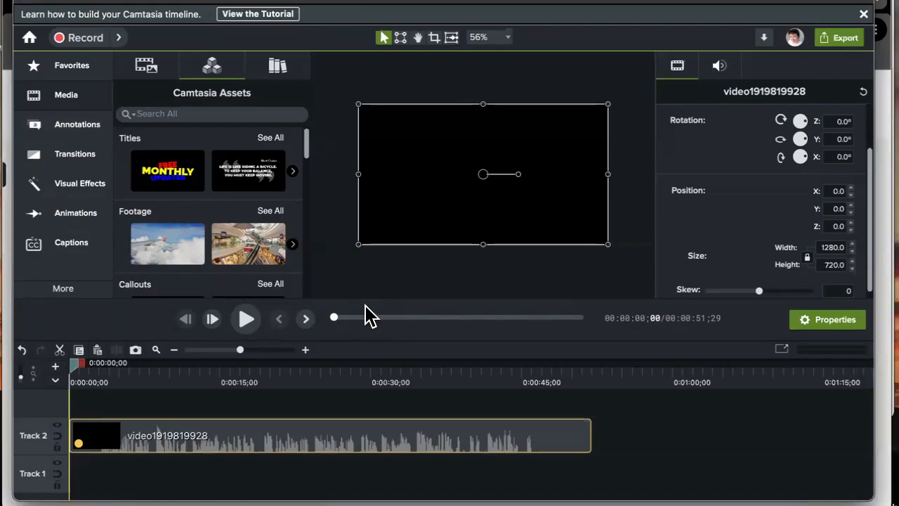
pyautogui.click(83, 37)
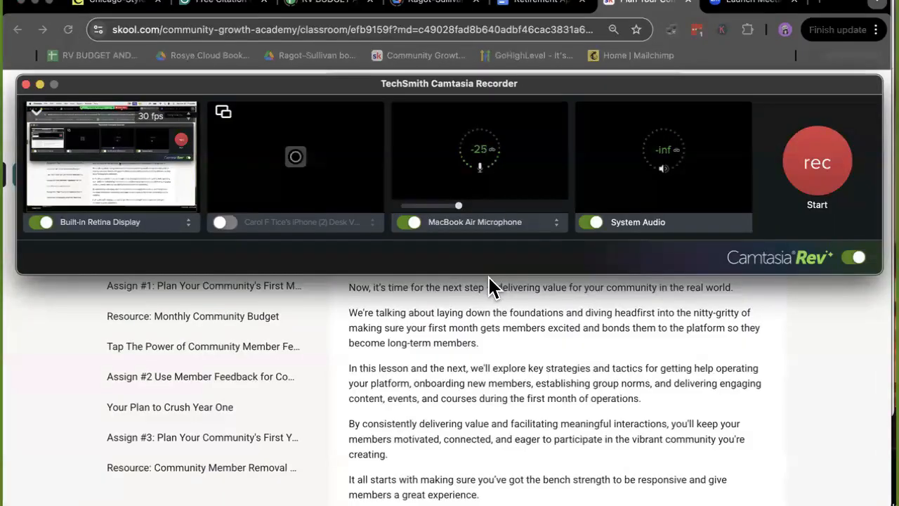
pyautogui.click(554, 222)
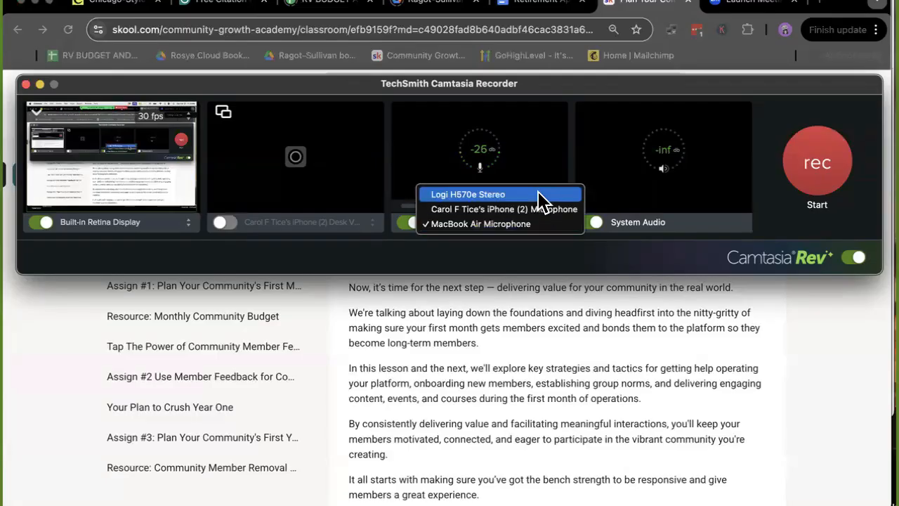
pyautogui.click(542, 195)
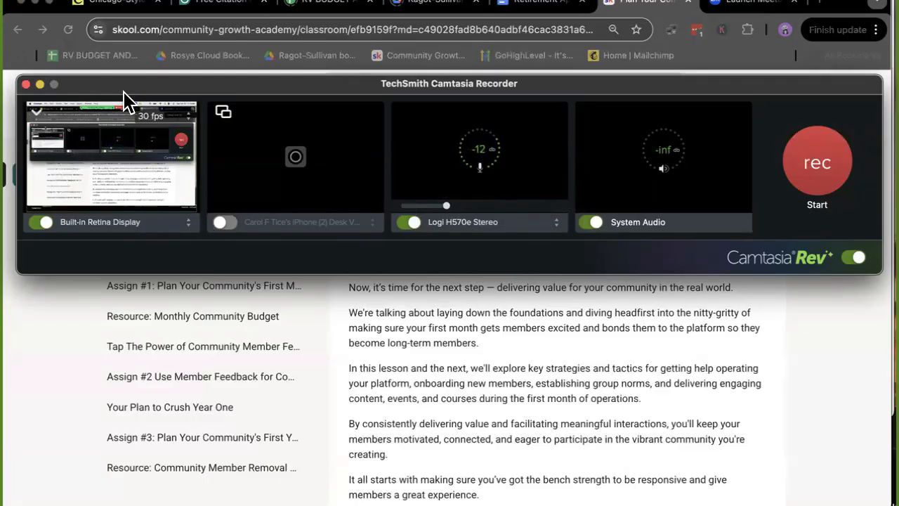
# Step: Enable the camera in the recorder and set its source to FaceTime HD Camera
pyautogui.click(231, 223)
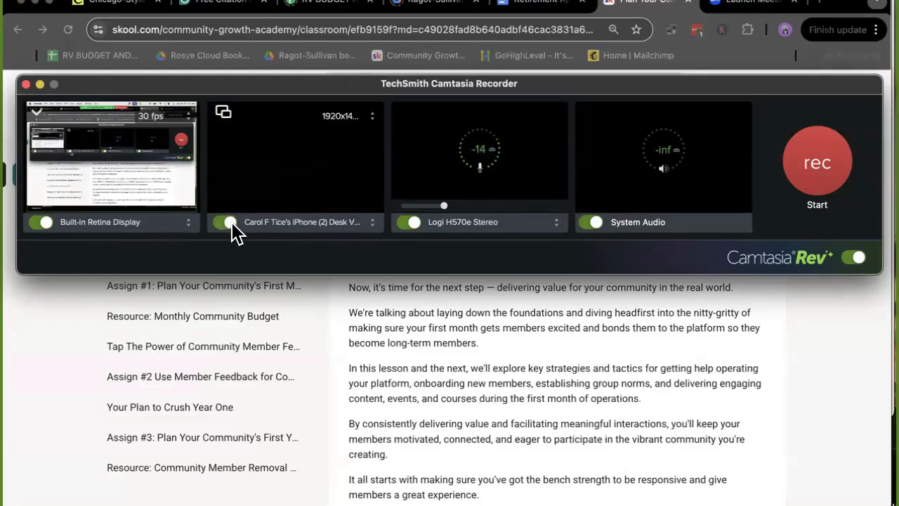
pyautogui.click(335, 230)
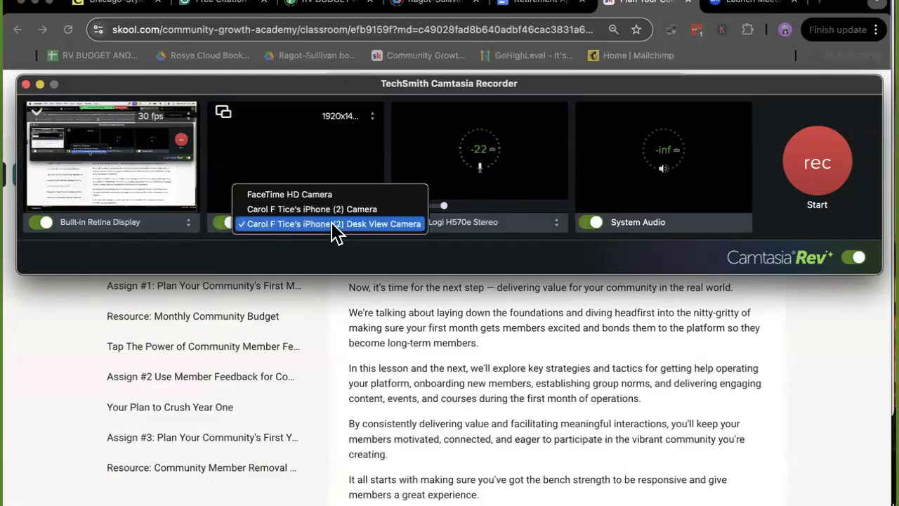
pyautogui.click(332, 209)
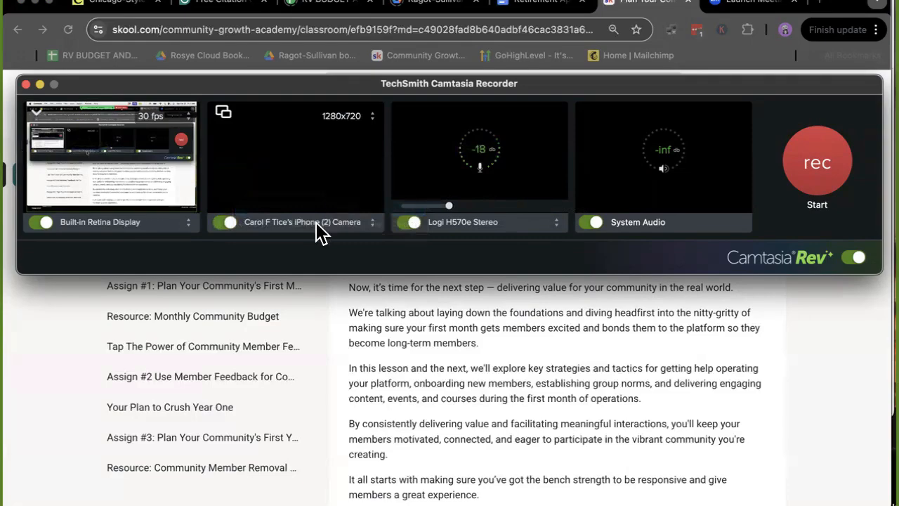
pyautogui.click(317, 223)
pyautogui.click(315, 204)
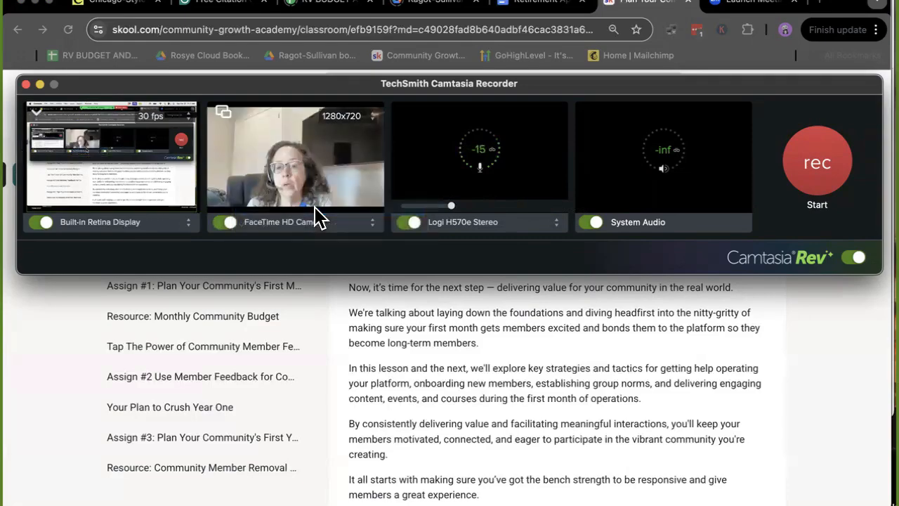
# Step: Turn the camera off and start recording the screen with microphone and system audio
pyautogui.click(221, 225)
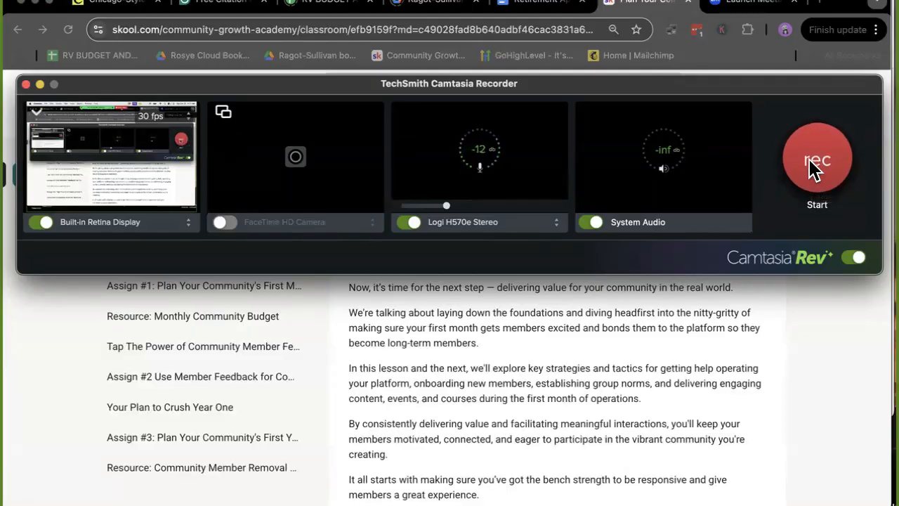
pyautogui.click(817, 166)
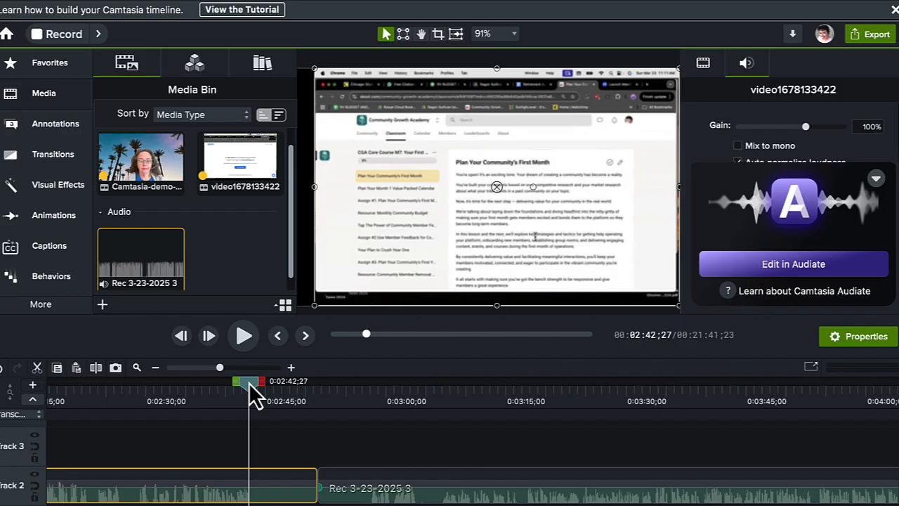
# Step: Move the playhead to 0:02:58;24, select the Rec 3-23-2025 3 audio clip on Track 2 and open it in Audiate, saving the project
pyautogui.moveTo(248, 382); pyautogui.dragTo(376, 379)
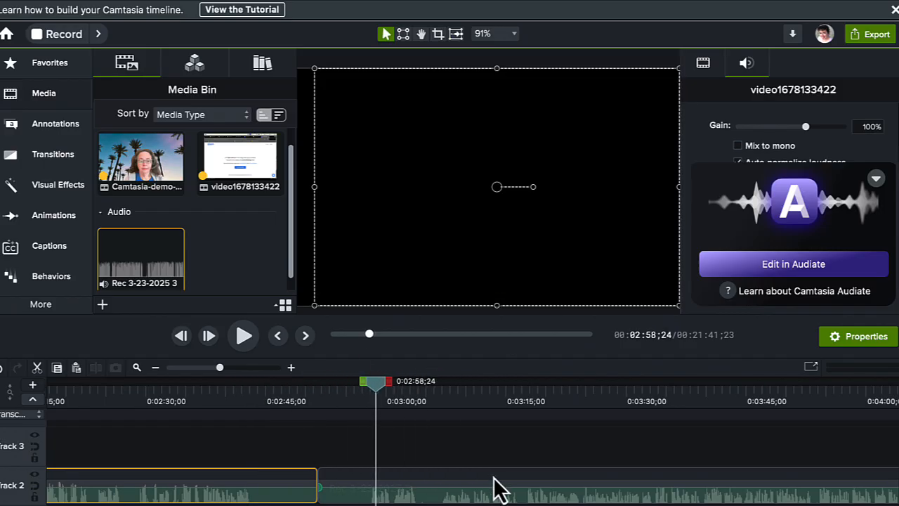
pyautogui.click(521, 500)
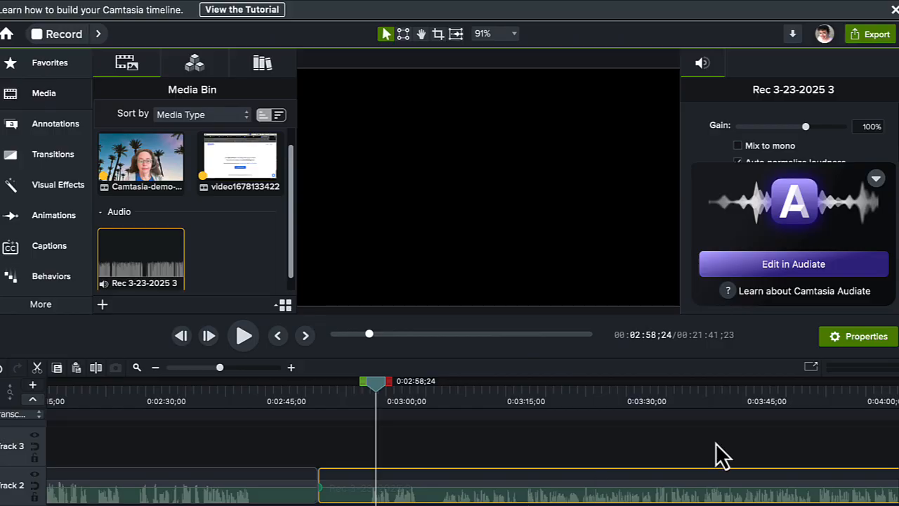
pyautogui.click(790, 265)
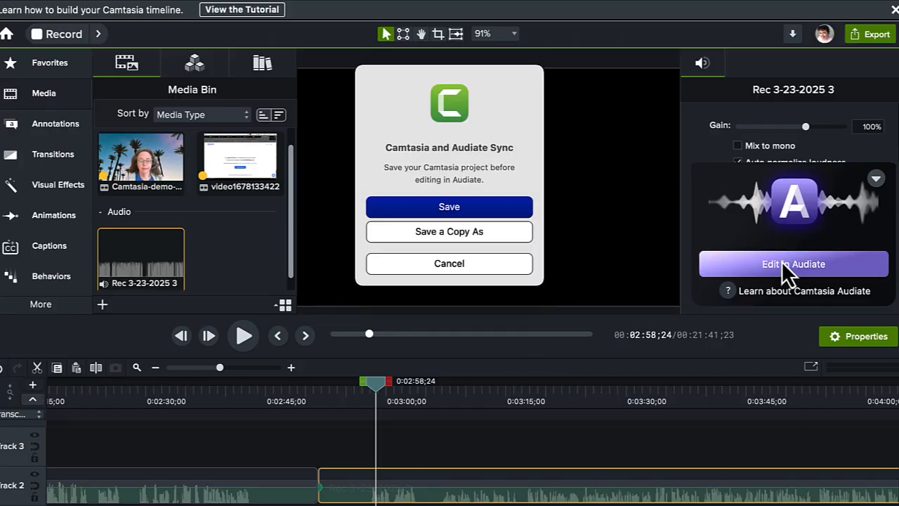
pyautogui.click(455, 206)
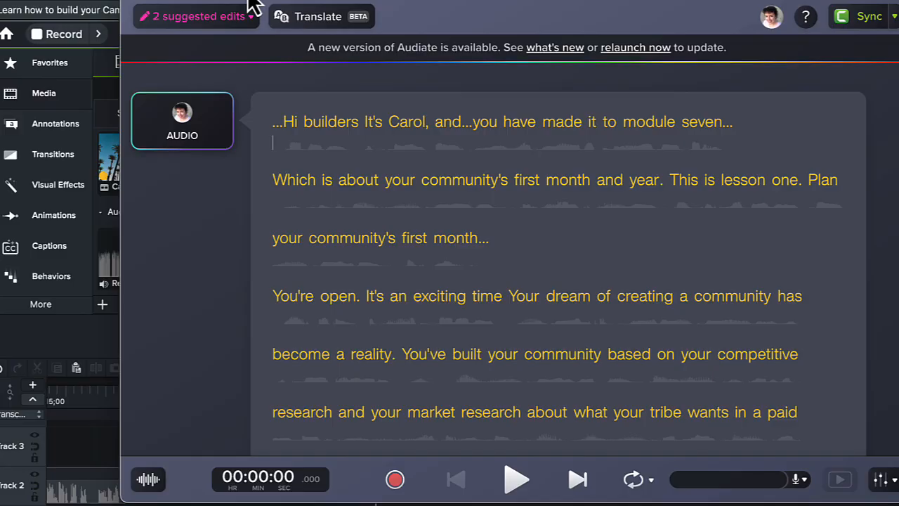
# Step: Delete all hesitations and silence all pauses throughout the Audiate transcript
pyautogui.scroll(-8, 433, 344)
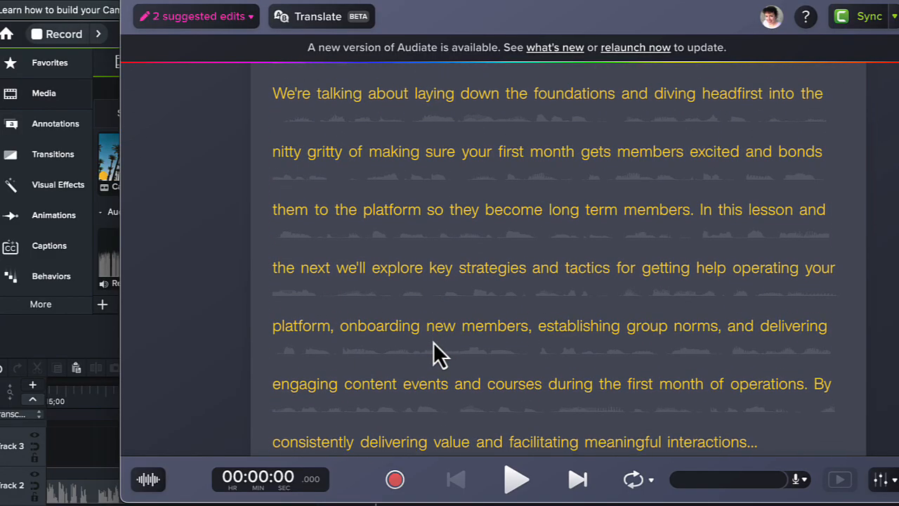
pyautogui.scroll(10, 433, 344)
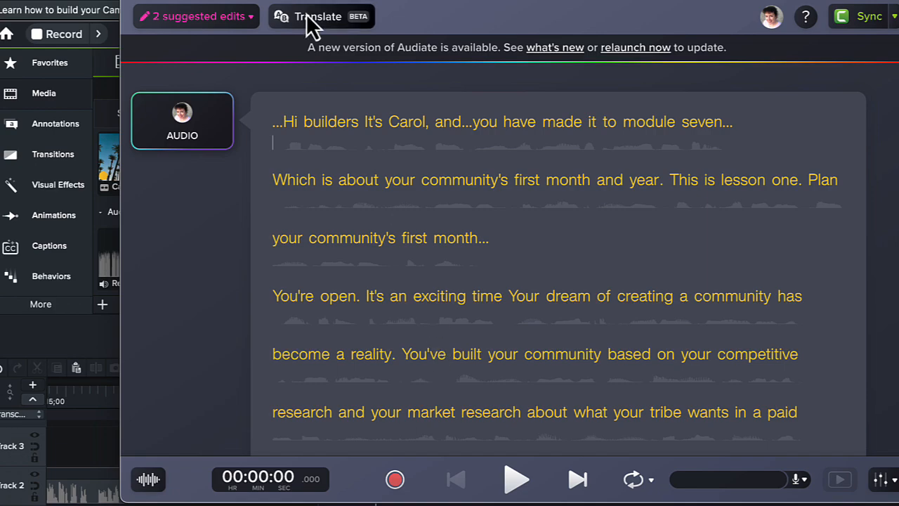
pyautogui.click(249, 19)
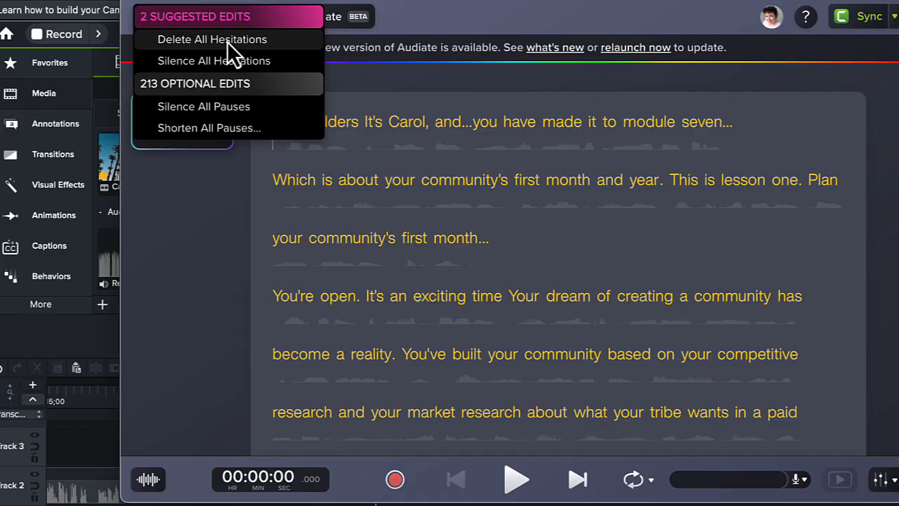
pyautogui.click(226, 41)
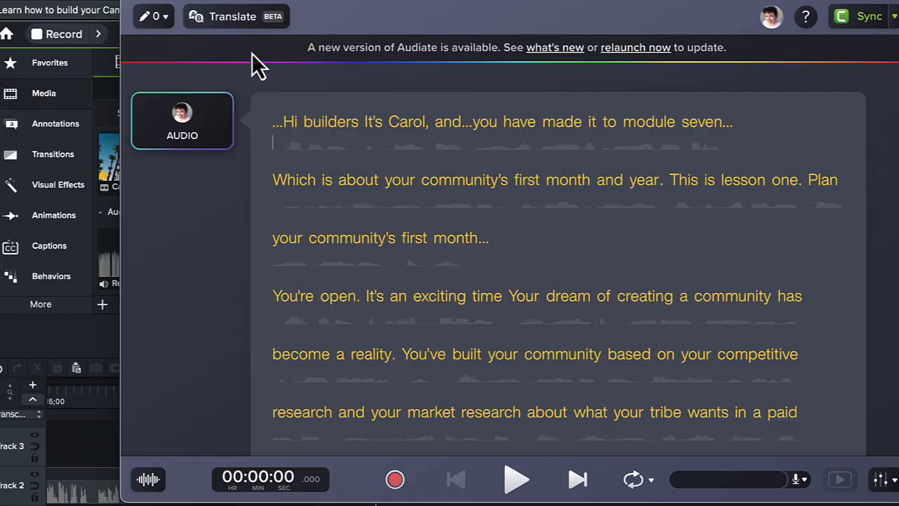
pyautogui.click(154, 17)
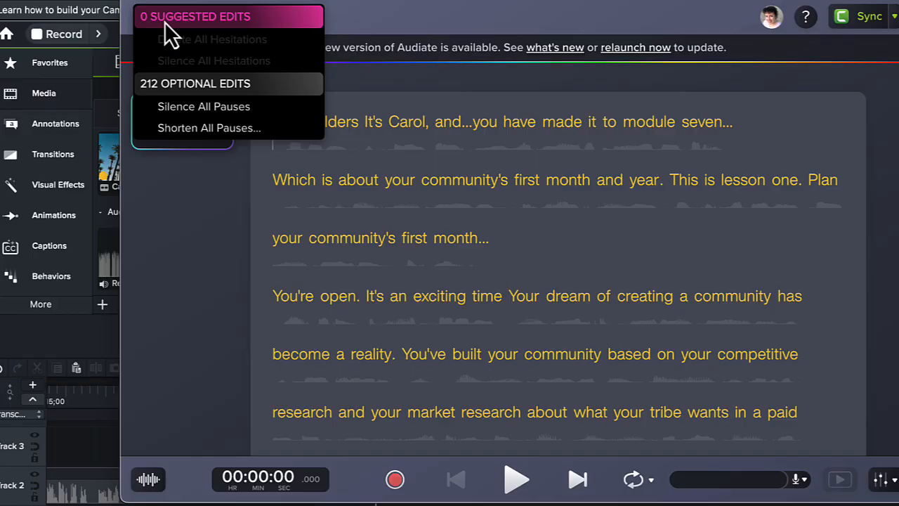
pyautogui.click(212, 107)
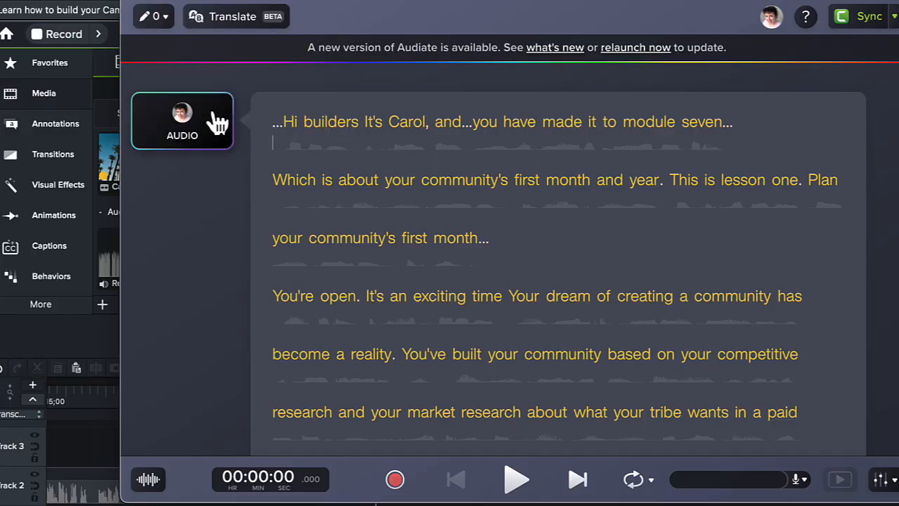
# Step: Shorten all pauses greater than 3 seconds to 2 seconds
pyautogui.click(167, 21)
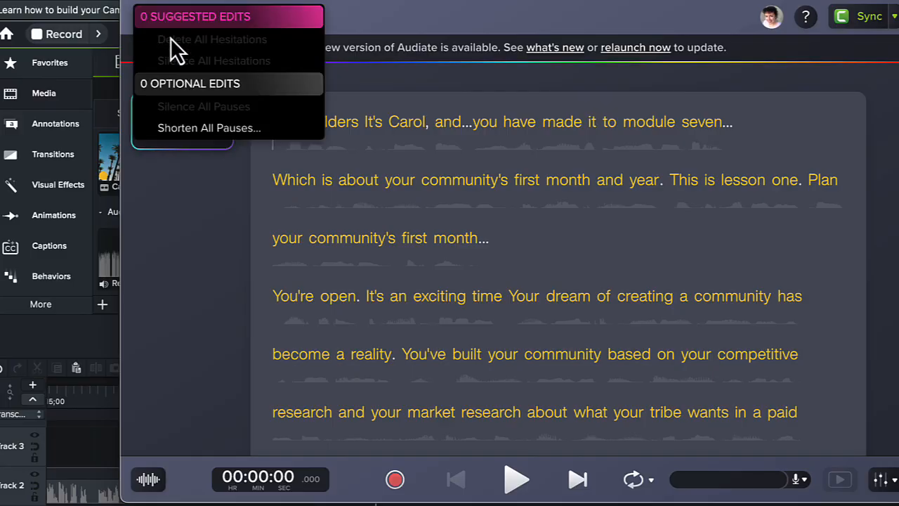
pyautogui.click(207, 130)
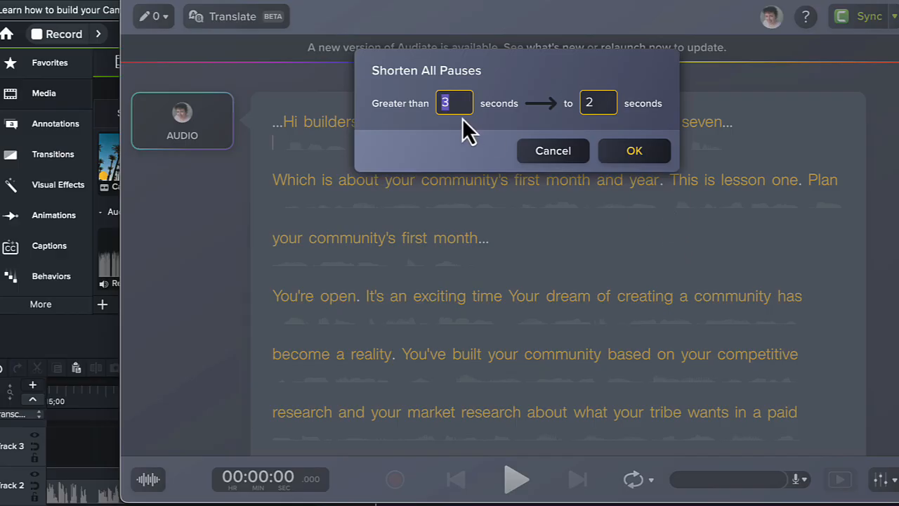
pyautogui.click(634, 151)
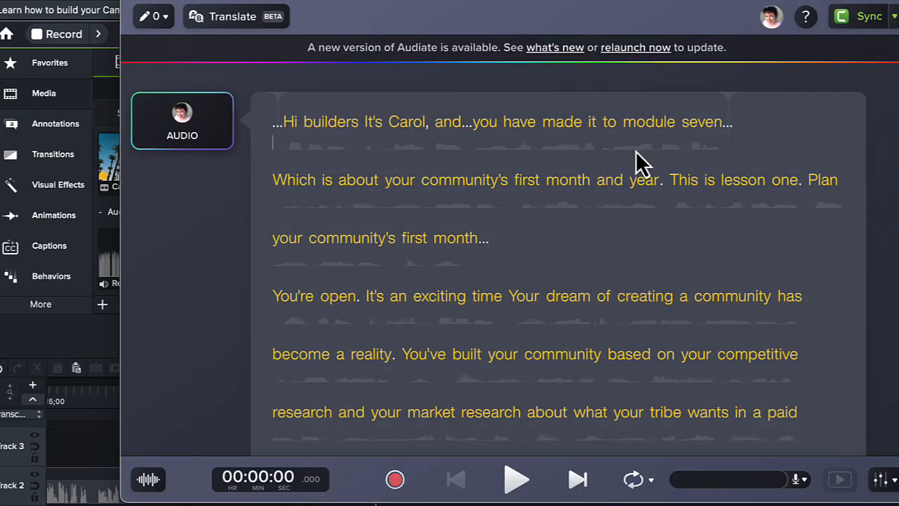
# Step: Switch to the Camtasia timeline to check the audio clip linked to Audiate, and return to the Audiate transcript
pyautogui.click(105, 8)
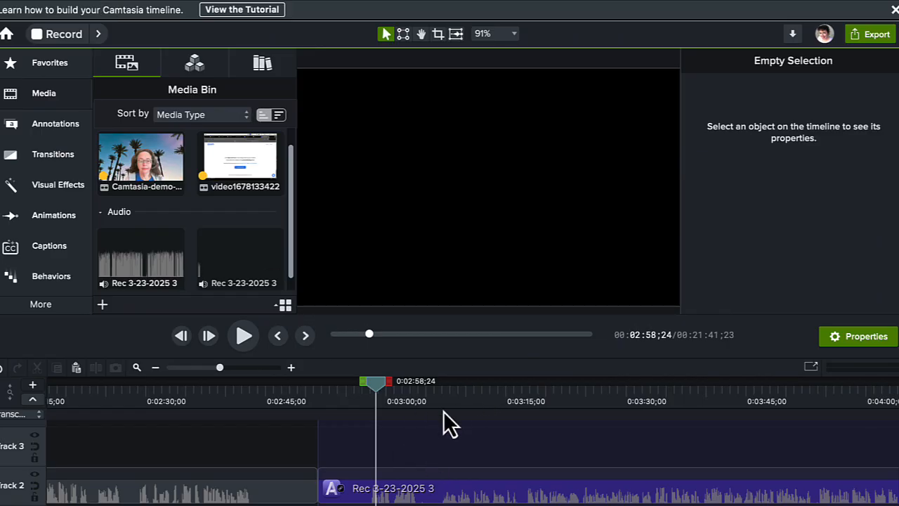
pyautogui.hscroll(-1, 594, 490)
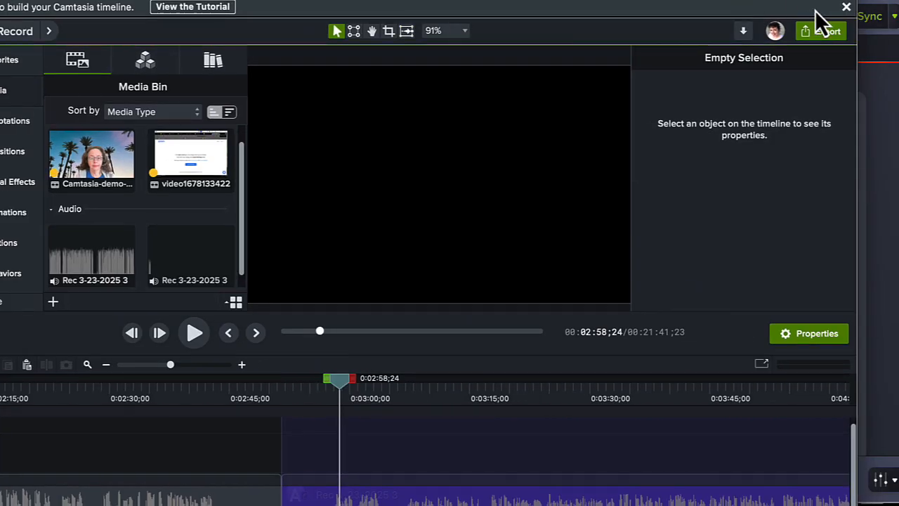
pyautogui.click(868, 3)
# Step: Delete the false start "In essence, you get..." that precedes "in essence, you can get valuable services" in the transcript
pyautogui.scroll(-3, 550, 259)
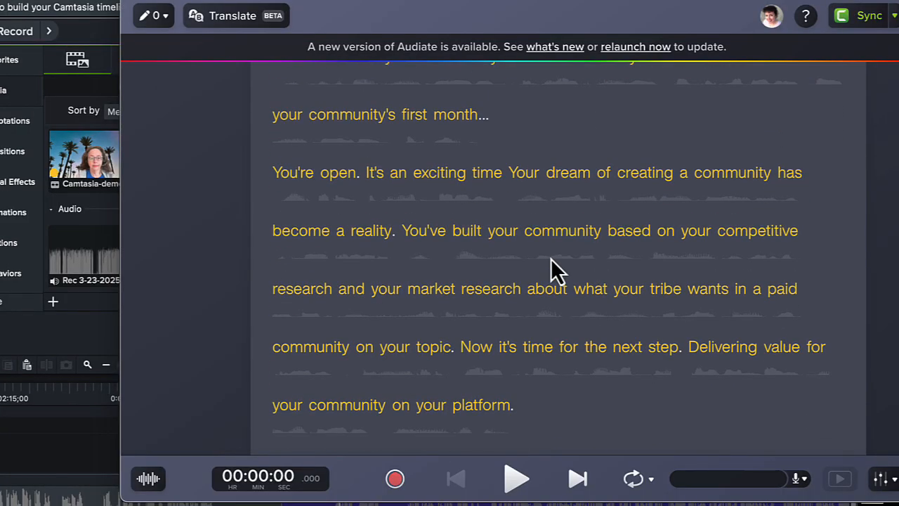
pyautogui.scroll(-6, 550, 218)
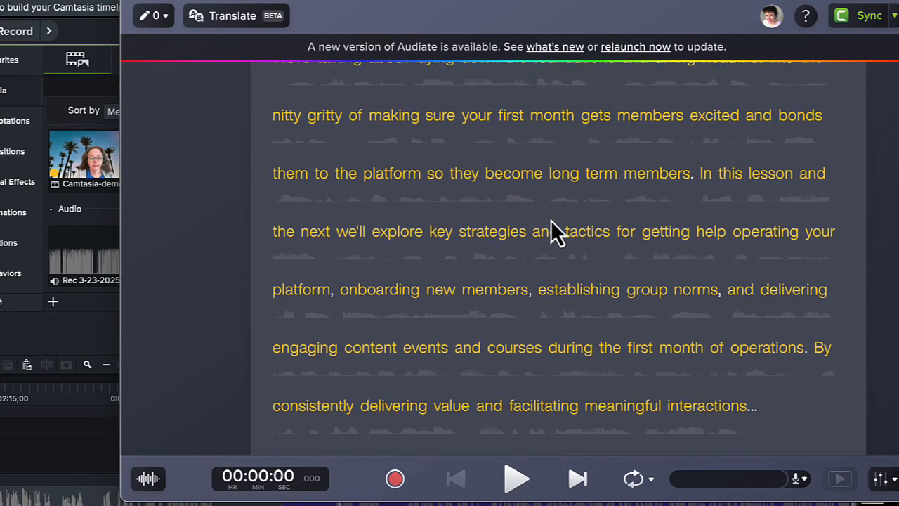
pyautogui.scroll(-9, 550, 220)
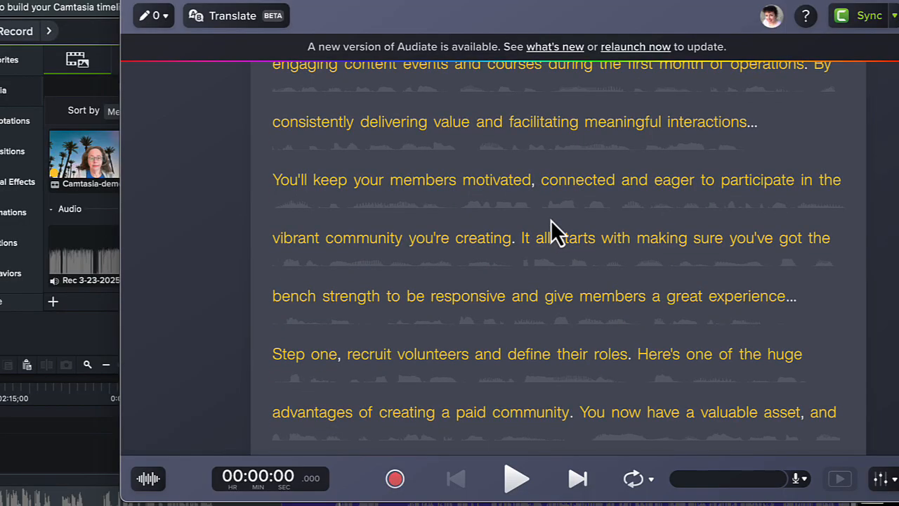
pyautogui.scroll(-1, 551, 220)
pyautogui.scroll(-3, 550, 217)
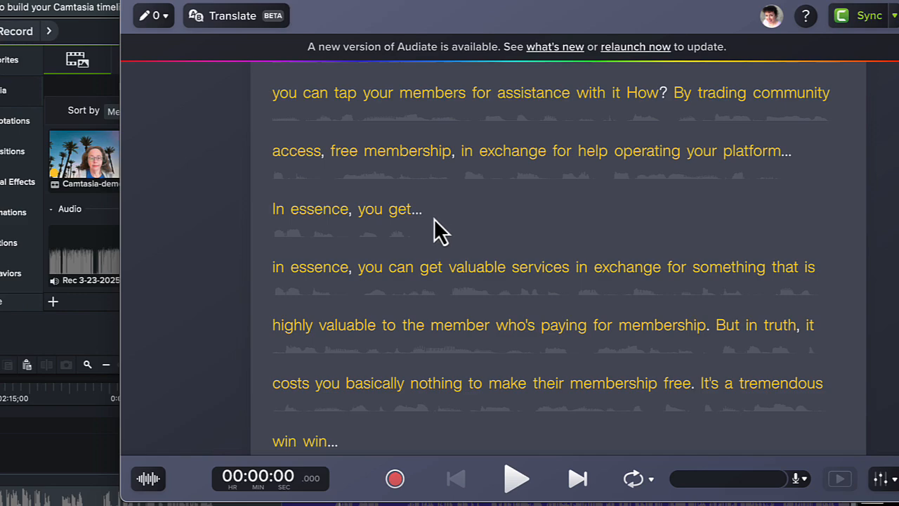
pyautogui.moveTo(435, 214); pyautogui.dragTo(269, 226)
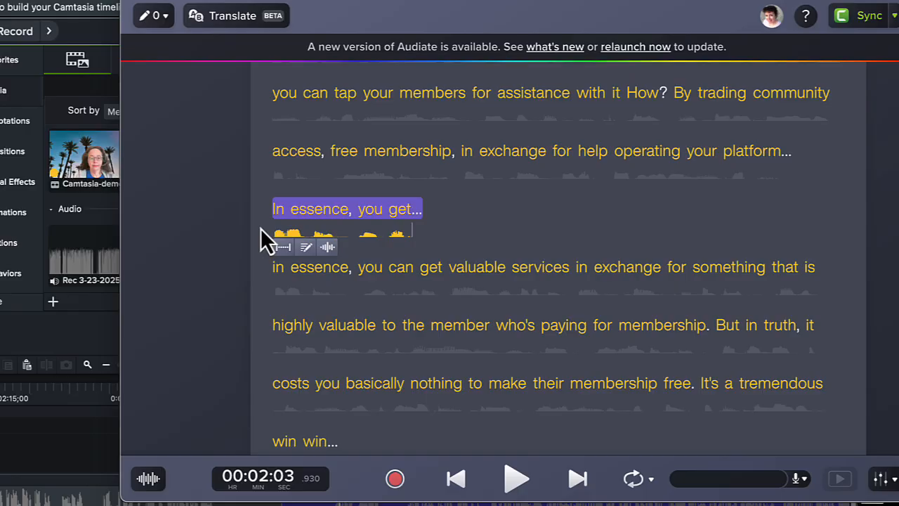
pyautogui.press('Delete')
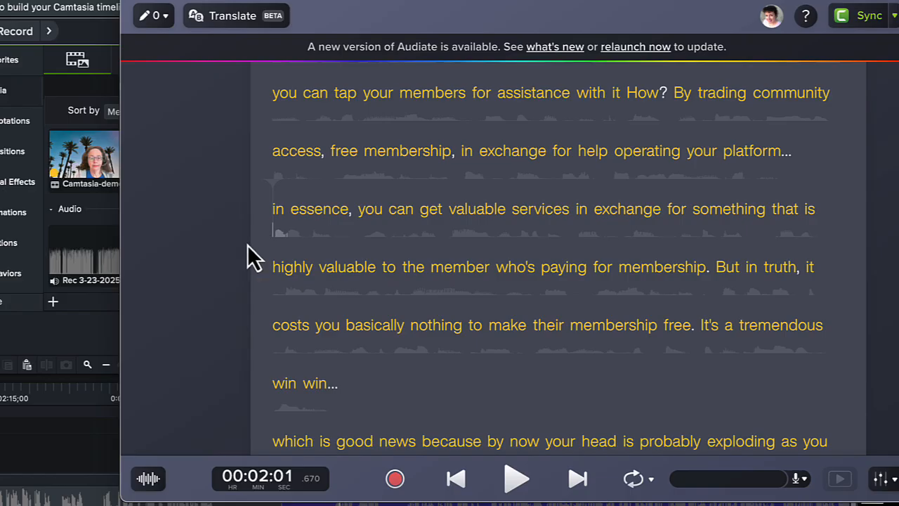
# Step: Examine the audio around the deleted phrase in the Waveform Editor and close the editor
pyautogui.click(148, 478)
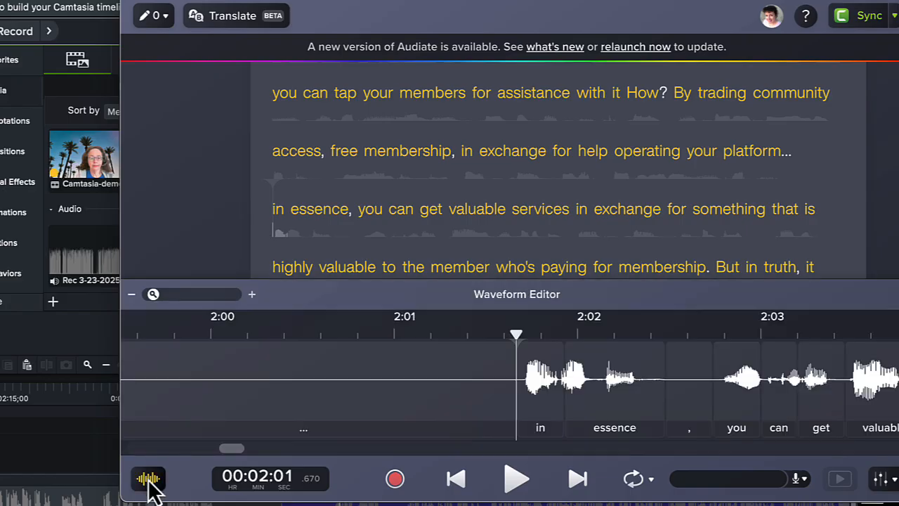
pyautogui.click(148, 478)
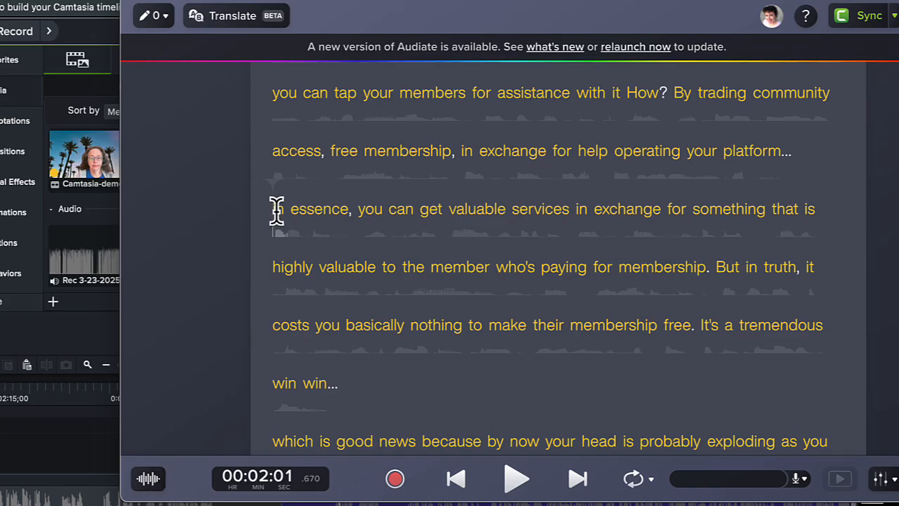
# Step: Correct the word before "essence, you can get valuable services" to a capitalized "In" in the transcript
pyautogui.doubleClick(277, 210)
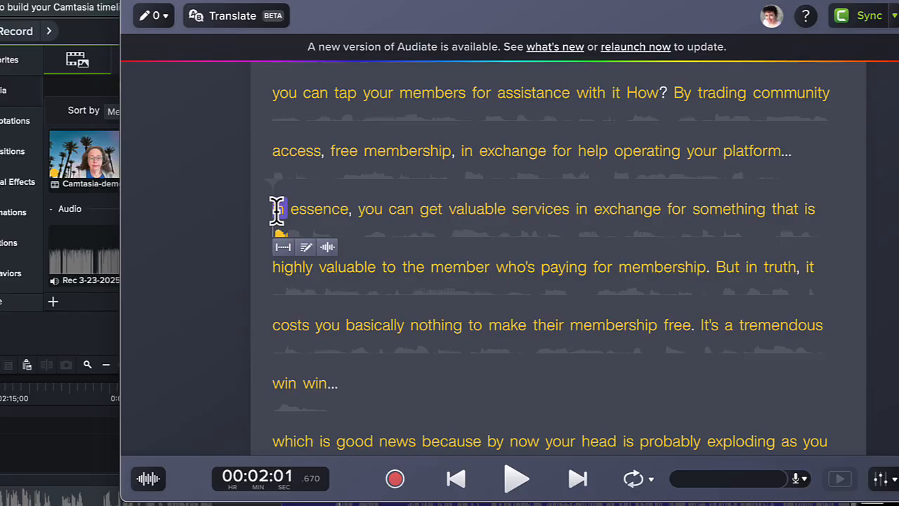
pyautogui.press('e')
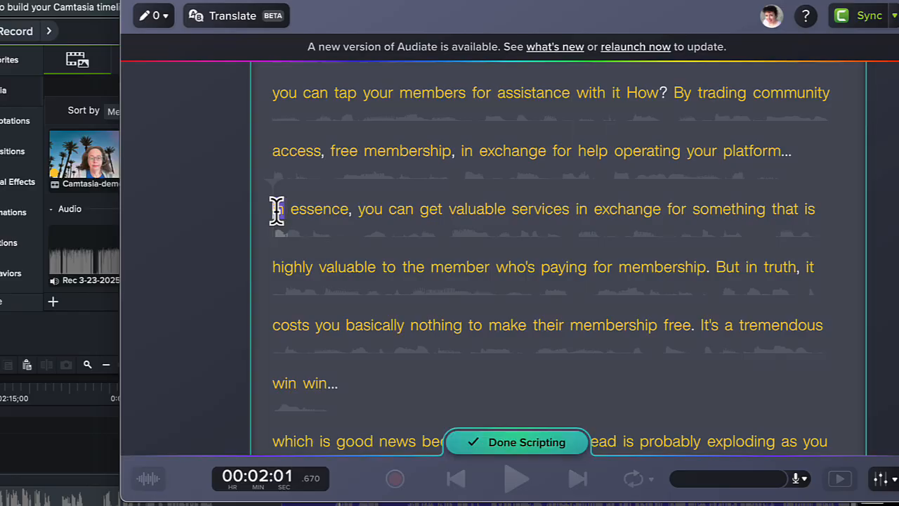
pyautogui.write('In')
# Step: End the sentence after "platform" with a period and delete the leftover pause that follows it
pyautogui.click(792, 152)
pyautogui.write('.')
pyautogui.click(552, 443)
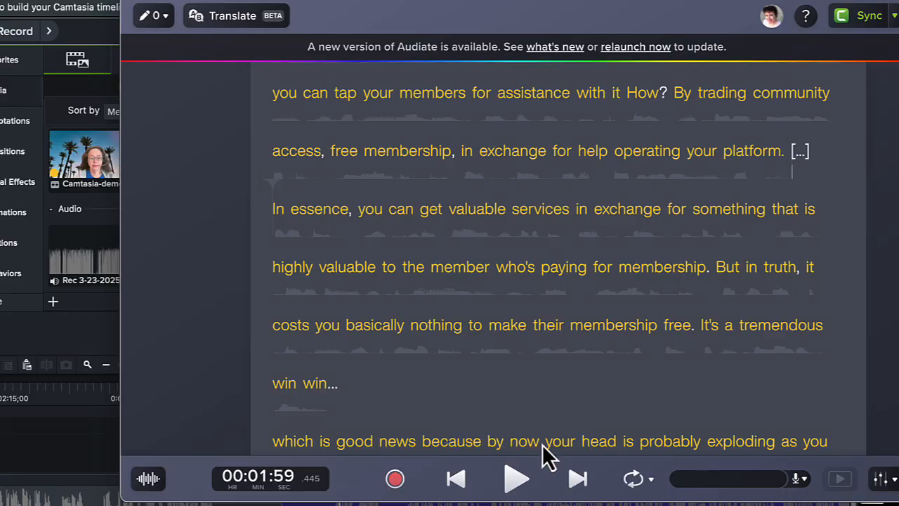
pyautogui.click(801, 151)
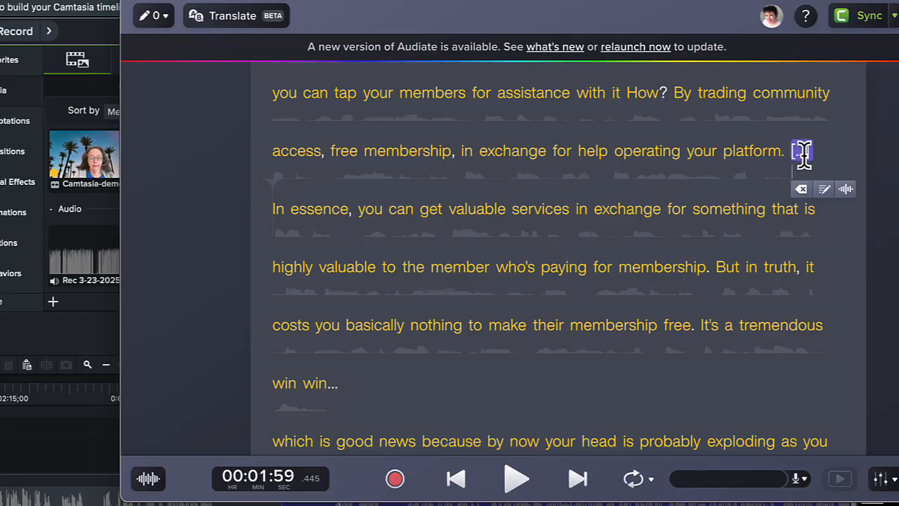
pyautogui.click(801, 191)
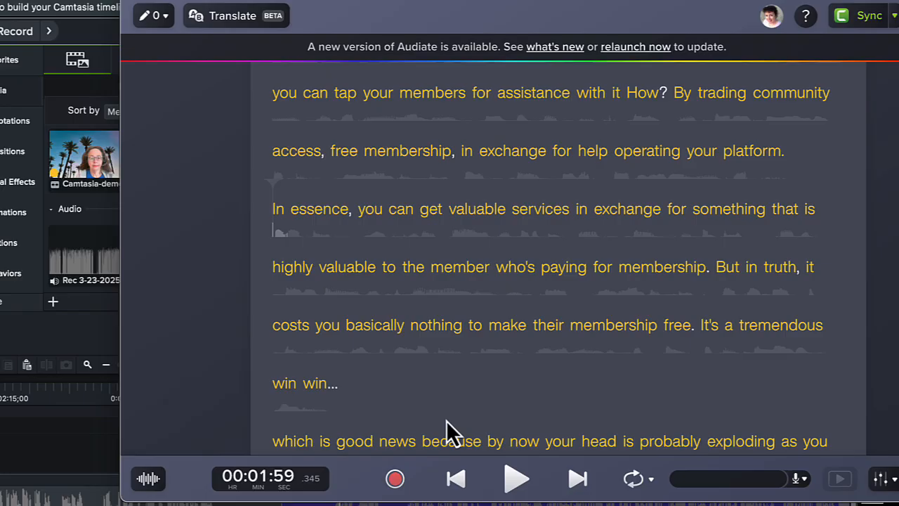
# Step: Set the Camtasia sync captions to Dynamic Captions (Beta) and check the edit settings presets without changing them
pyautogui.scroll(-2, 445, 420)
pyautogui.scroll(15, 446, 420)
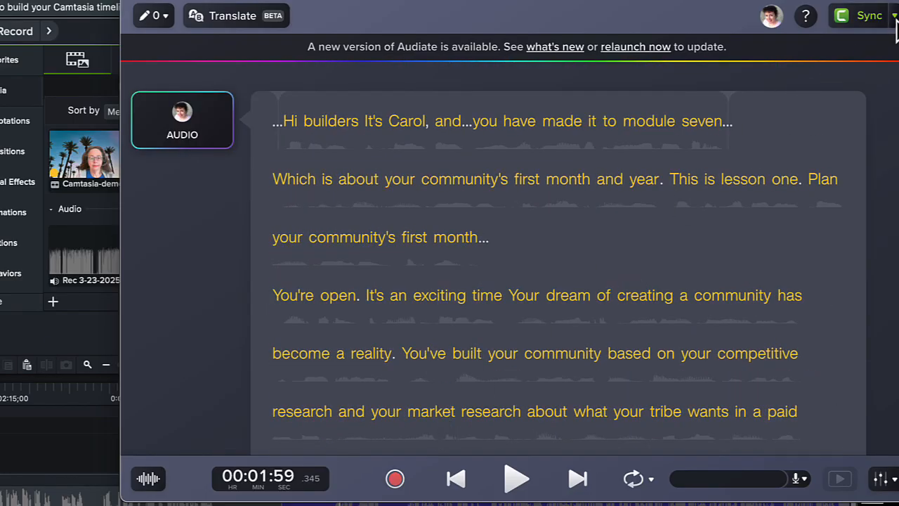
pyautogui.click(894, 18)
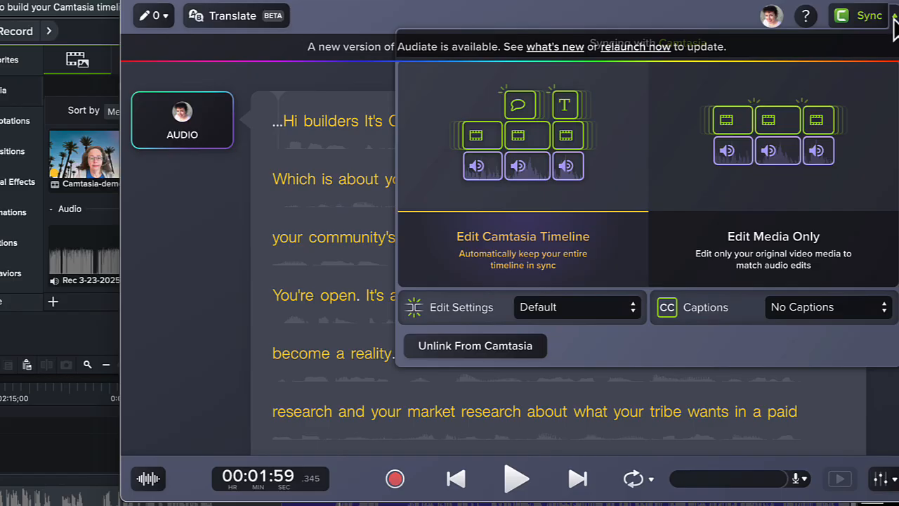
pyautogui.click(811, 303)
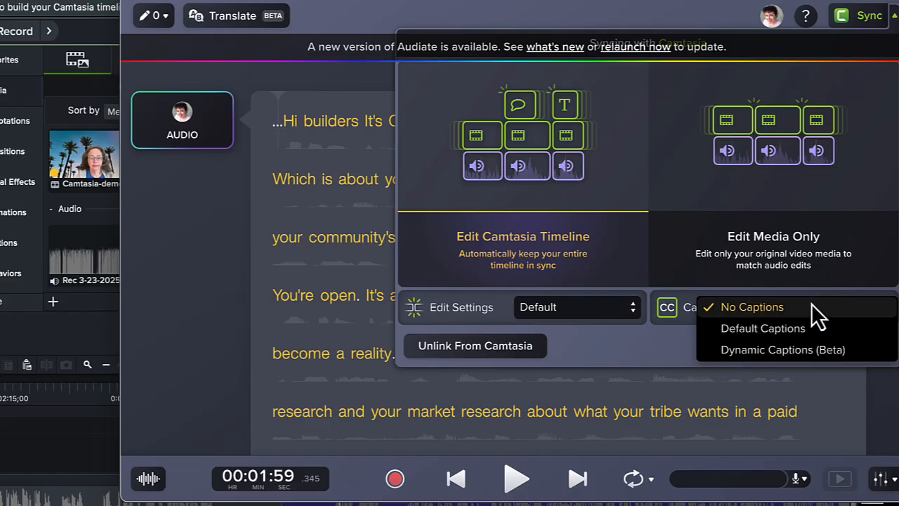
pyautogui.click(767, 355)
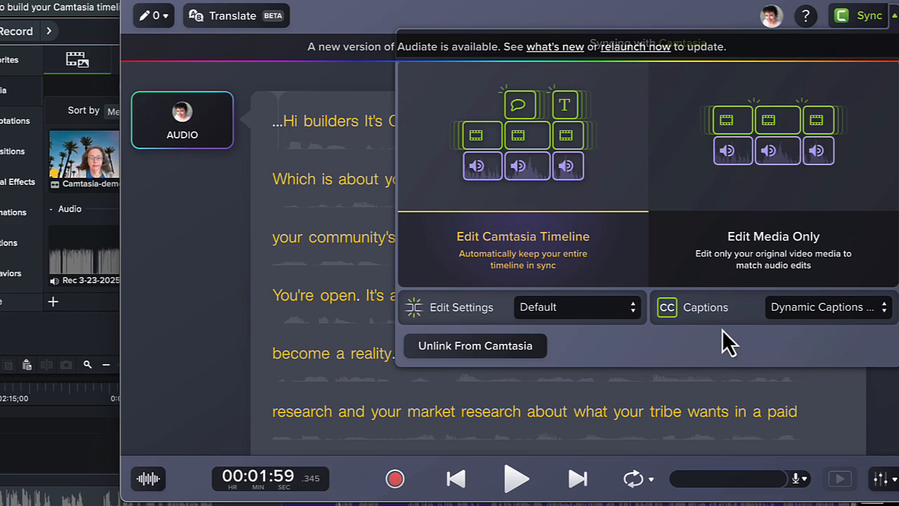
pyautogui.click(588, 314)
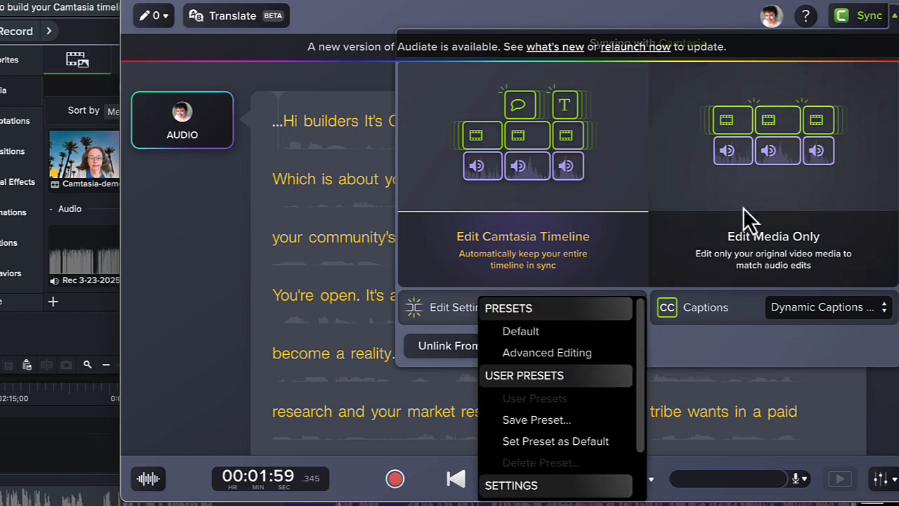
pyautogui.click(610, 187)
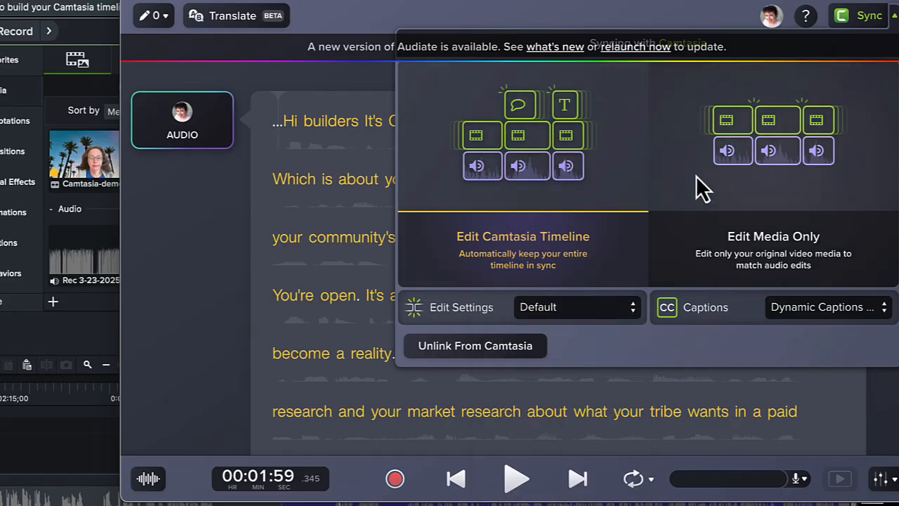
# Step: Sync the edits to Camtasia, saving the Audiate file as CGA-Camtasia-Demo in the Audiate folder
pyautogui.click(867, 18)
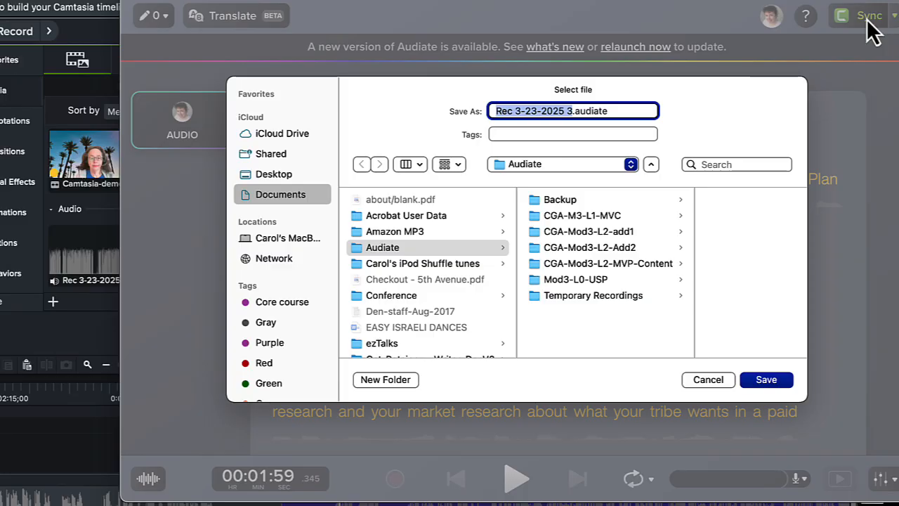
pyautogui.write('CGA0Ca')
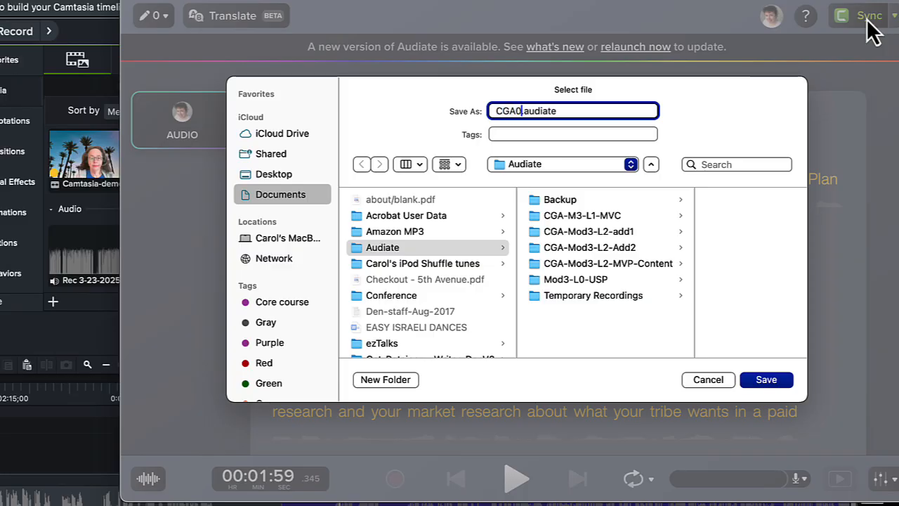
pyautogui.press('BackSpace')
pyautogui.press('BackSpace')
pyautogui.press('BackSpace')
pyautogui.write('-Camtasia-Demo')
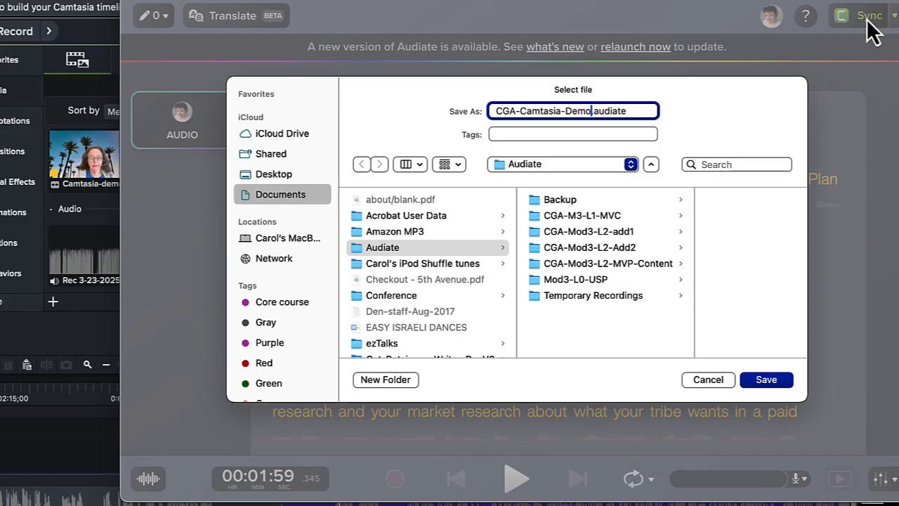
pyautogui.press('Return')
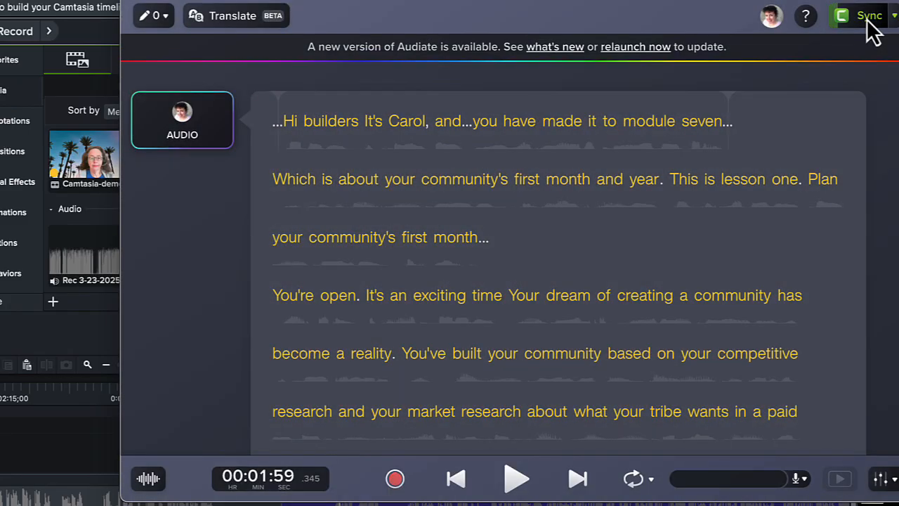
# Step: Switch to Camtasia and allow it to access files in the Documents folder so the synced captions load
pyautogui.click(91, 442)
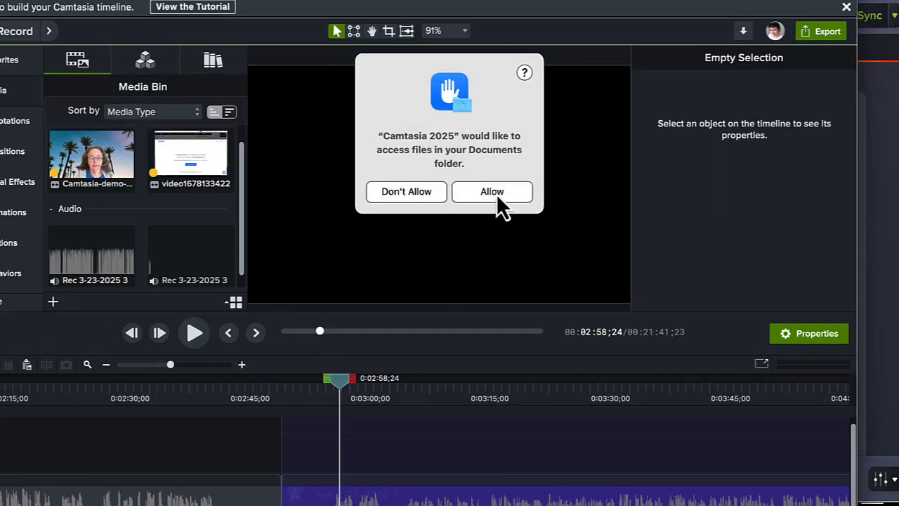
pyautogui.click(496, 193)
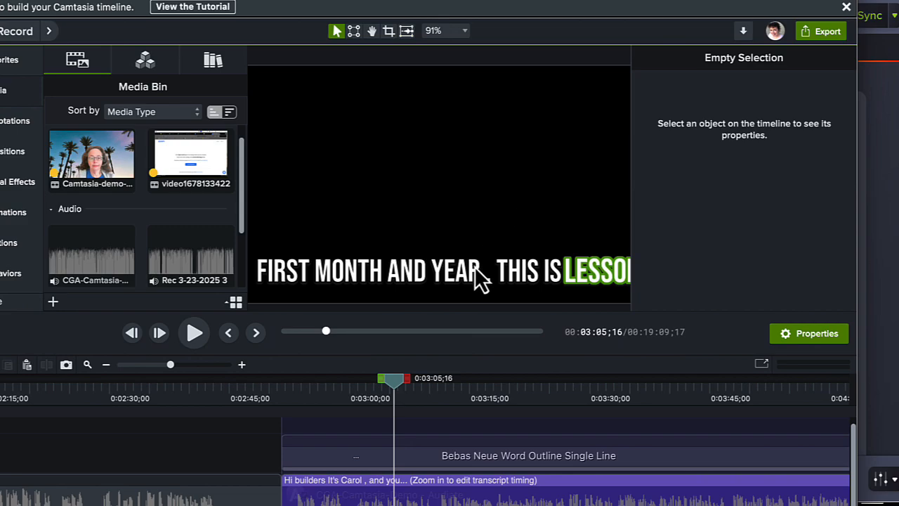
pyautogui.scroll(-3, 476, 266)
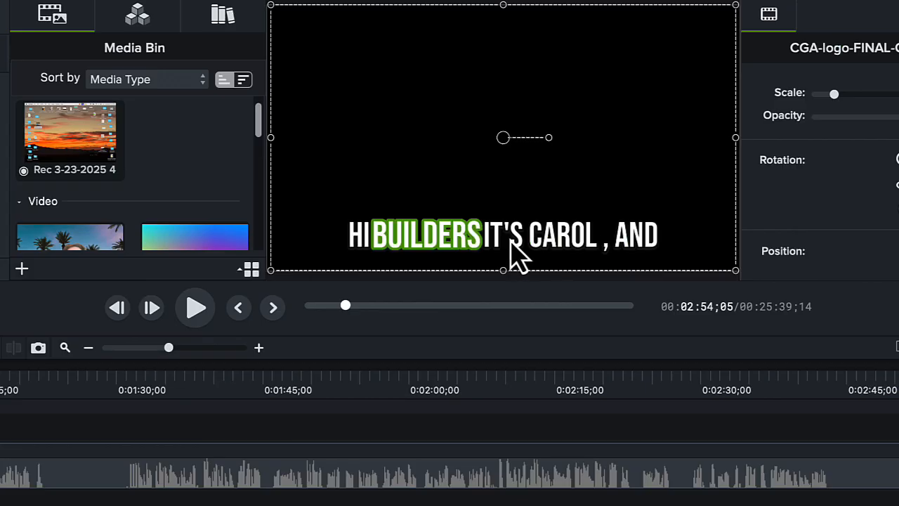
# Step: Move the dynamic caption to the upper part of the canvas and make its box narrower and taller so the text wraps
pyautogui.moveTo(512, 241); pyautogui.dragTo(503, 106)
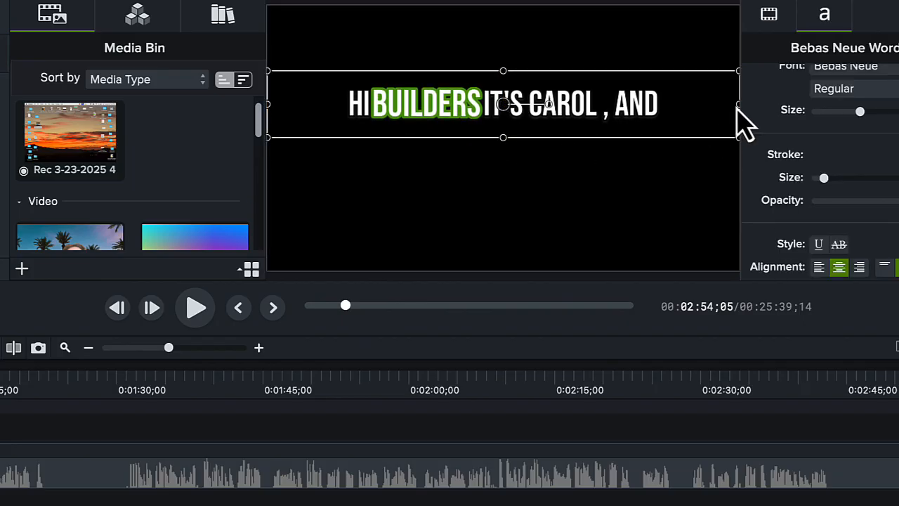
pyautogui.moveTo(738, 105); pyautogui.dragTo(630, 127)
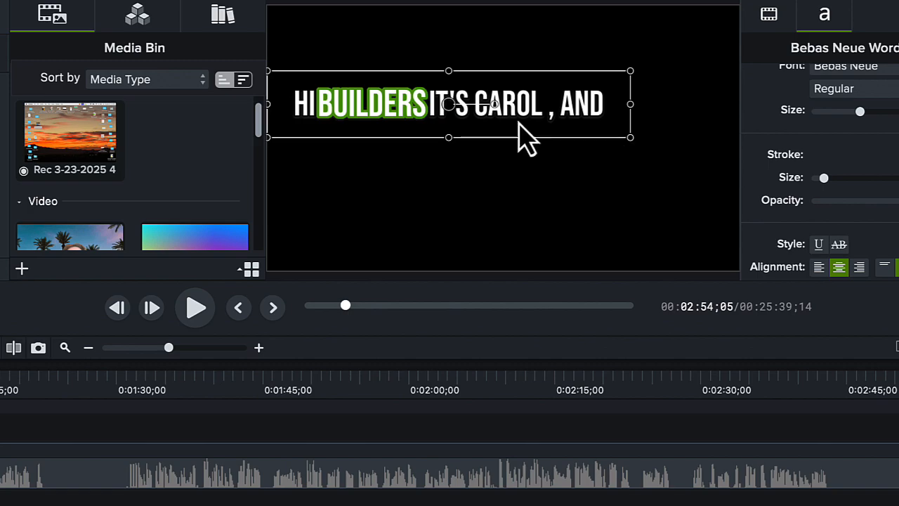
pyautogui.moveTo(269, 105); pyautogui.dragTo(367, 105)
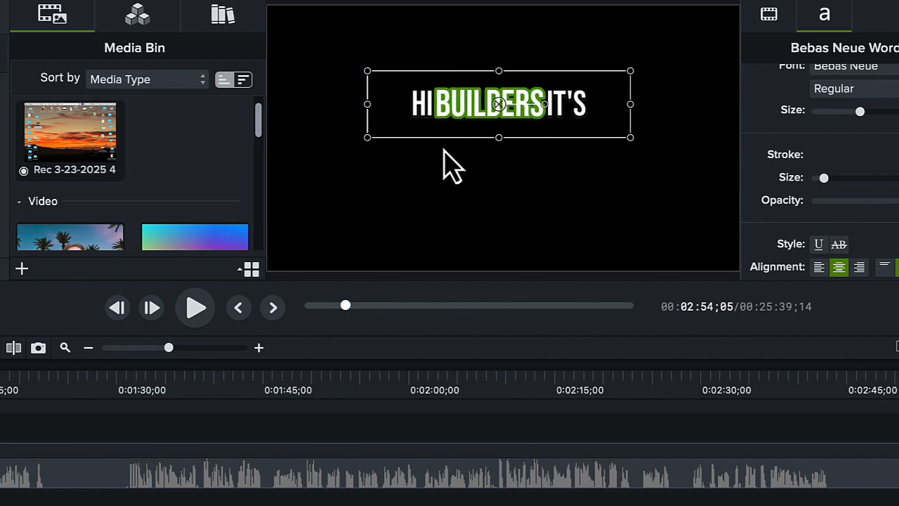
pyautogui.moveTo(499, 137); pyautogui.dragTo(494, 209)
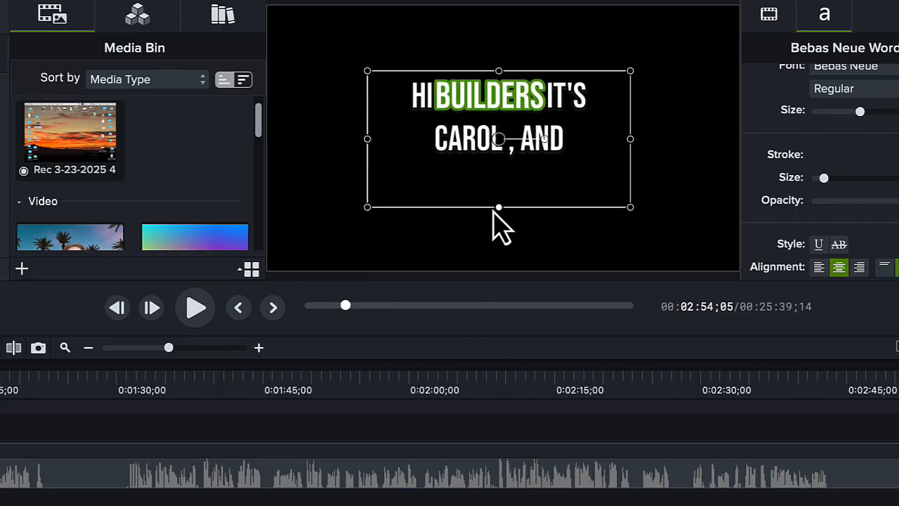
# Step: Look through the dynamic caption's styling properties, including stroke, word color, word background, split captions and transition, and deselect the caption
pyautogui.scroll(-10, 878, 154)
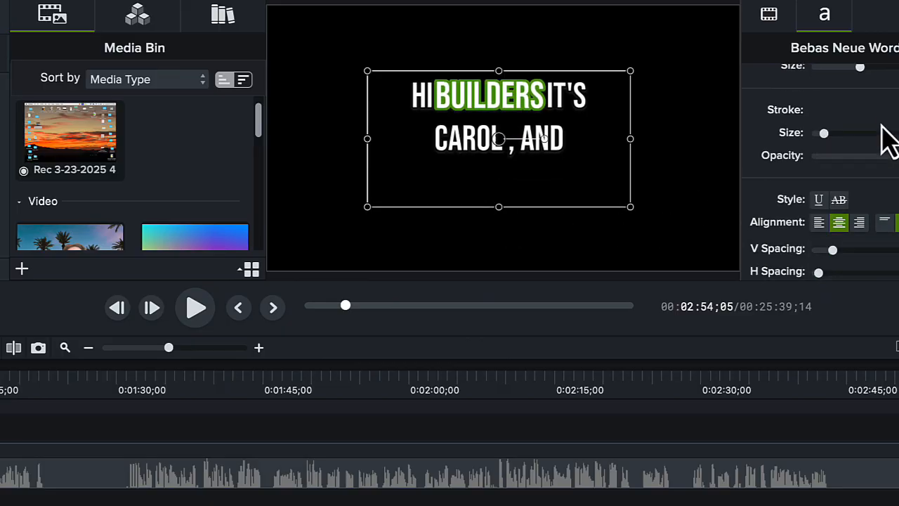
pyautogui.scroll(-5, 886, 139)
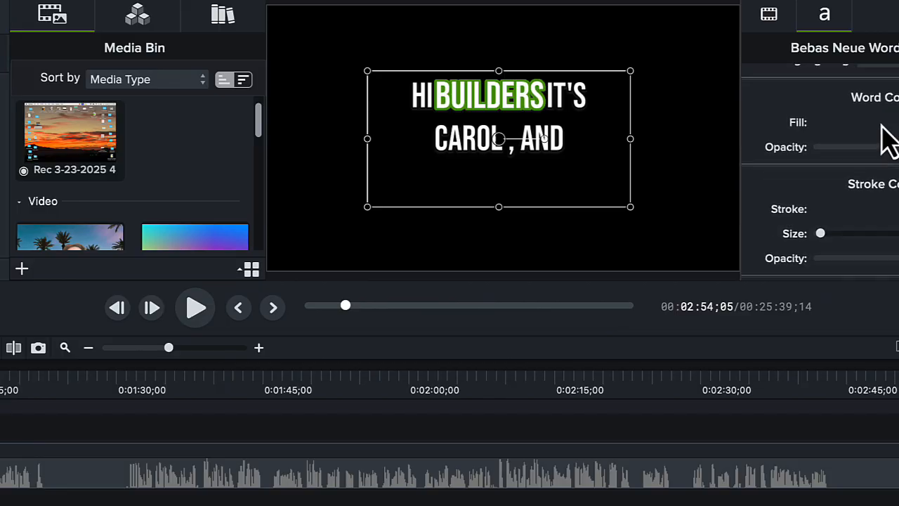
pyautogui.scroll(-8, 886, 139)
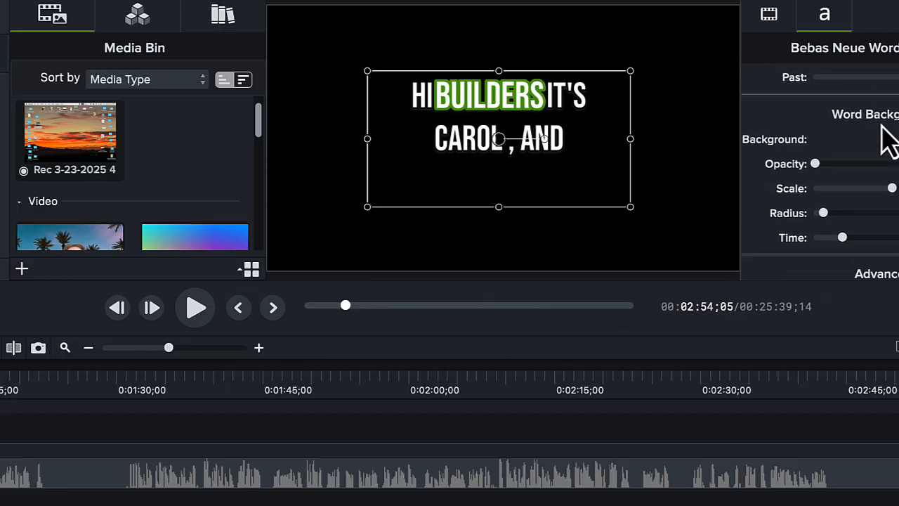
pyautogui.scroll(-5, 886, 139)
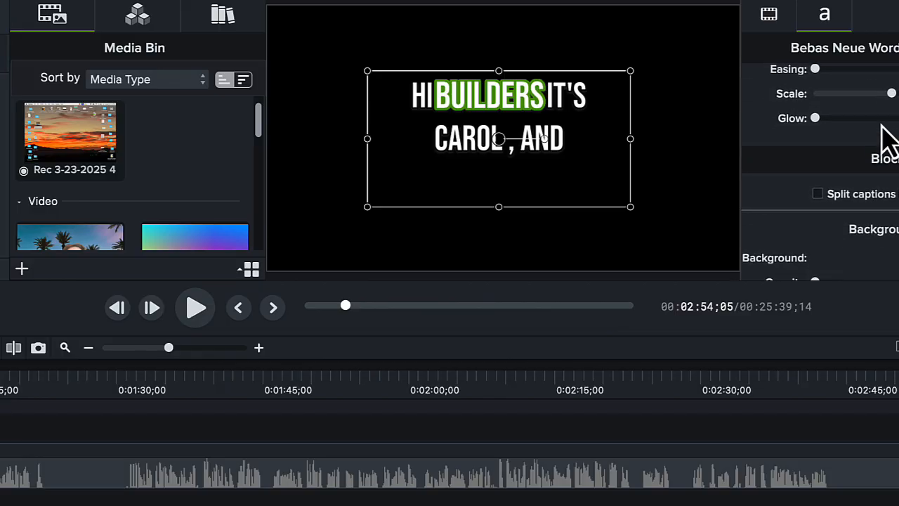
pyautogui.click(818, 194)
pyautogui.scroll(-5, 829, 245)
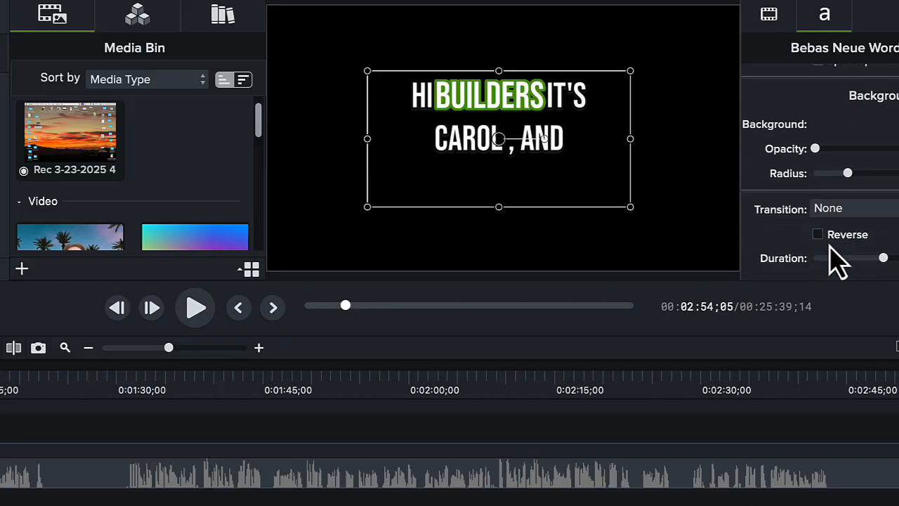
pyautogui.scroll(10, 836, 260)
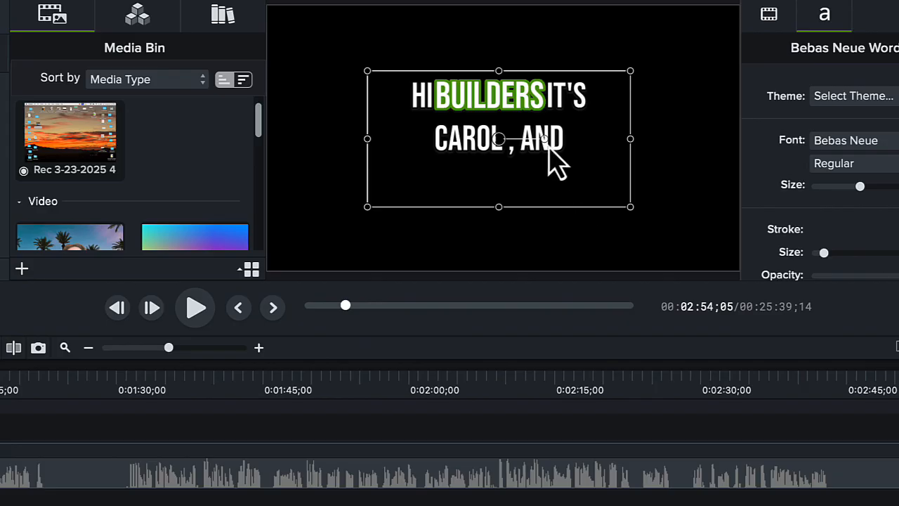
pyautogui.click(661, 167)
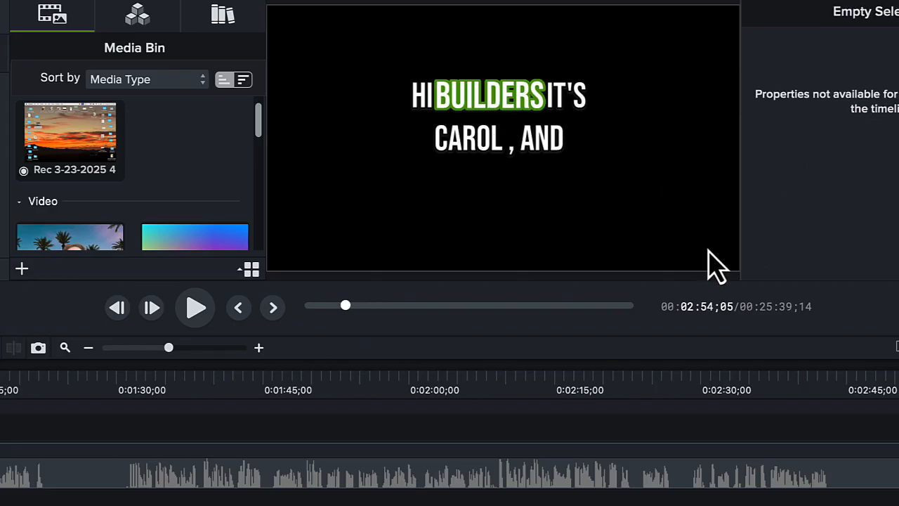
# Step: View the caption styling in the M5L1-Launch plan project as an example, and return to the demo project
pyautogui.click(730, 503)
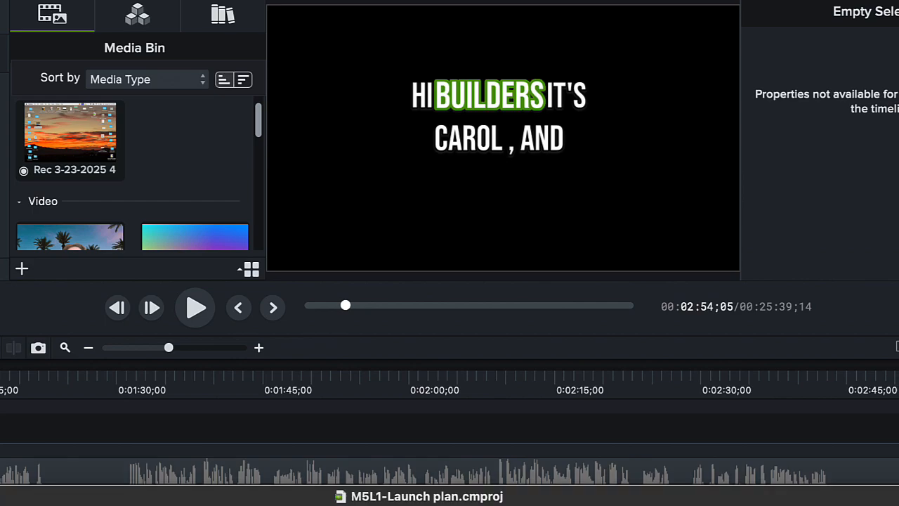
pyautogui.moveTo(728, 492); pyautogui.dragTo(755, 0)
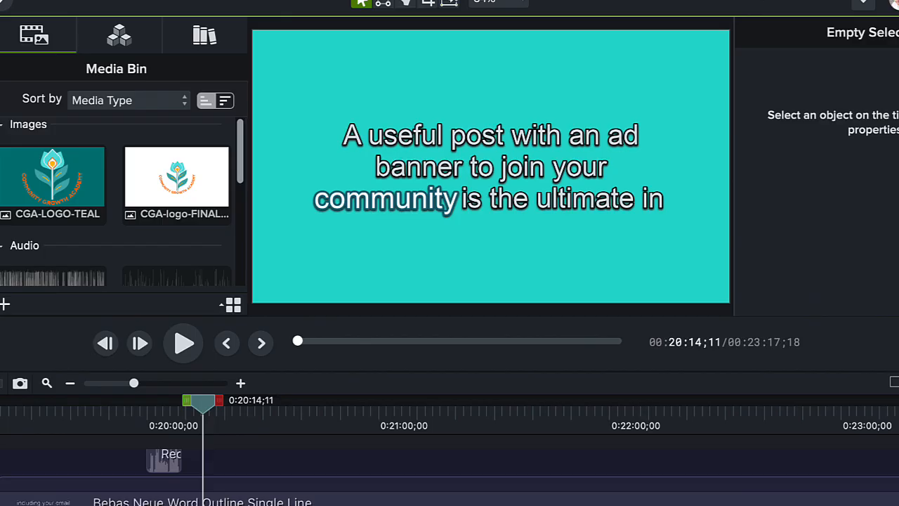
pyautogui.moveTo(756, 0); pyautogui.dragTo(762, 362)
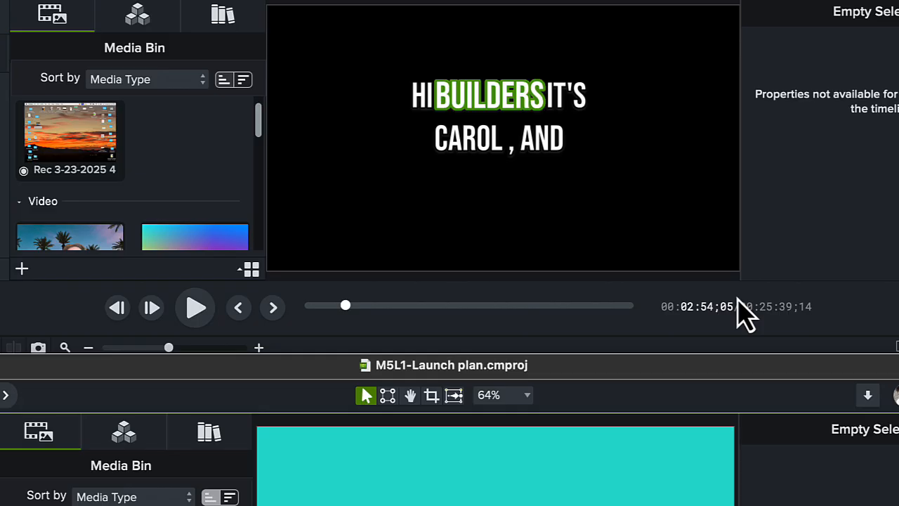
pyautogui.click(717, 256)
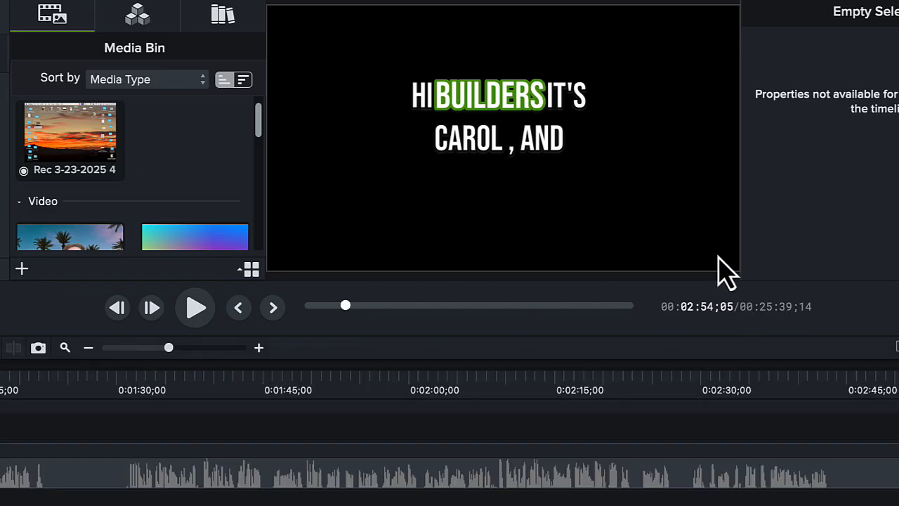
# Step: Set the project's canvas color to the turquoise swatch from My Colors and apply the project settings
pyautogui.rightClick(723, 272)
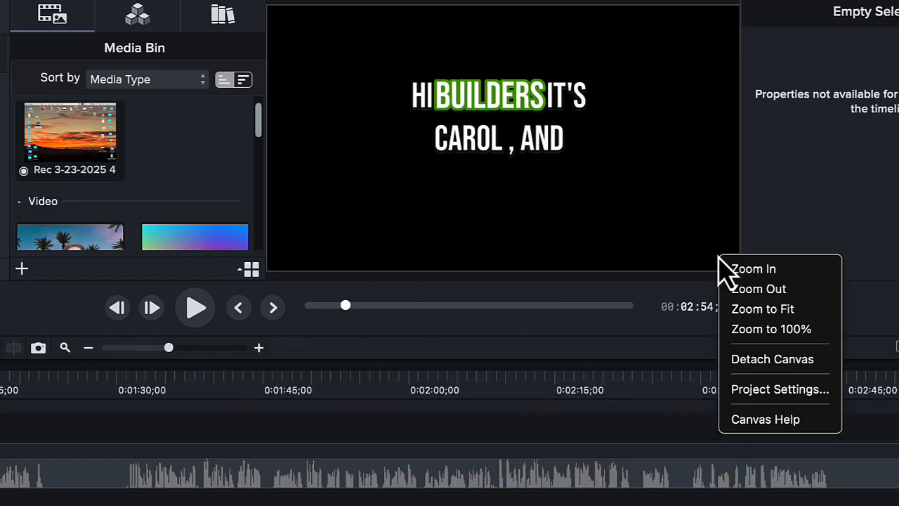
pyautogui.click(755, 391)
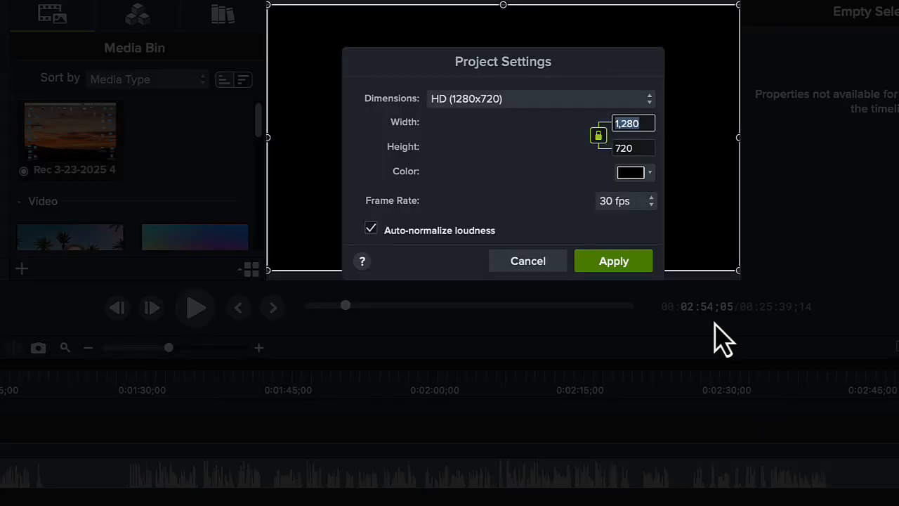
pyautogui.click(643, 177)
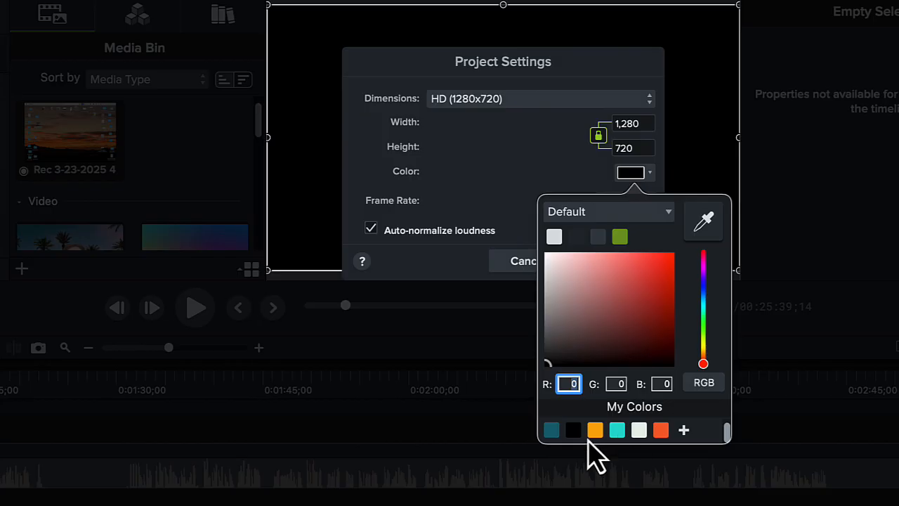
pyautogui.click(616, 432)
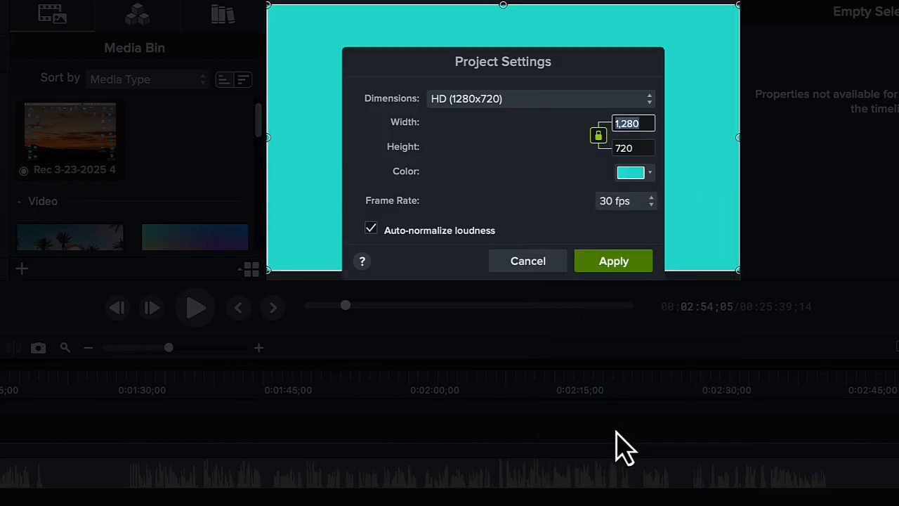
pyautogui.click(610, 265)
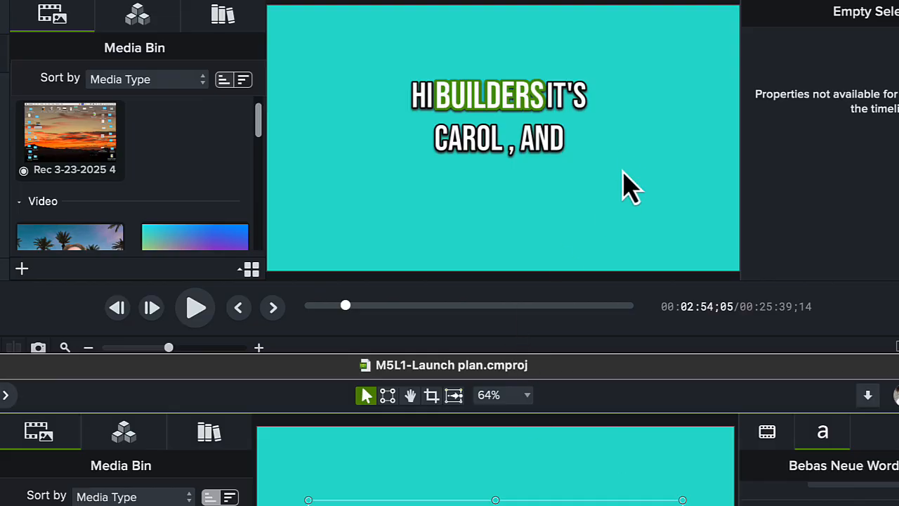
# Step: Change the dynamic caption's font to Arial
pyautogui.click(562, 113)
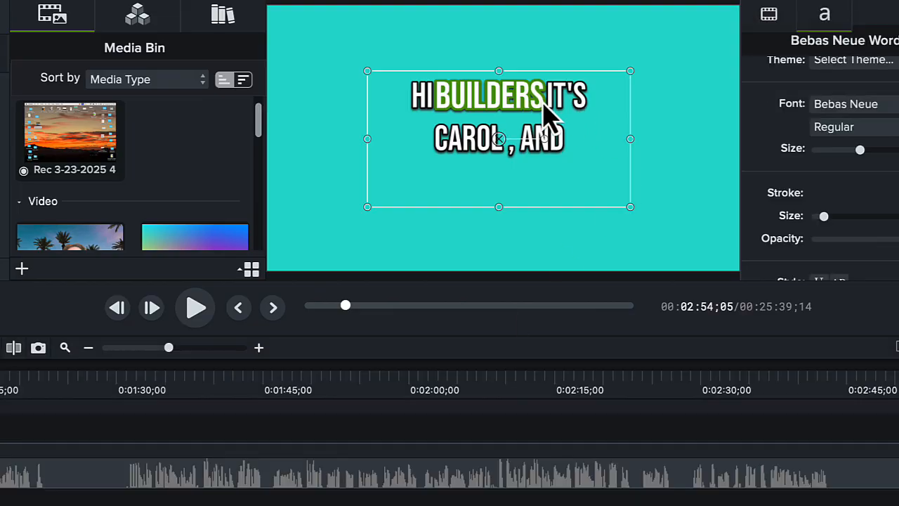
pyautogui.click(854, 105)
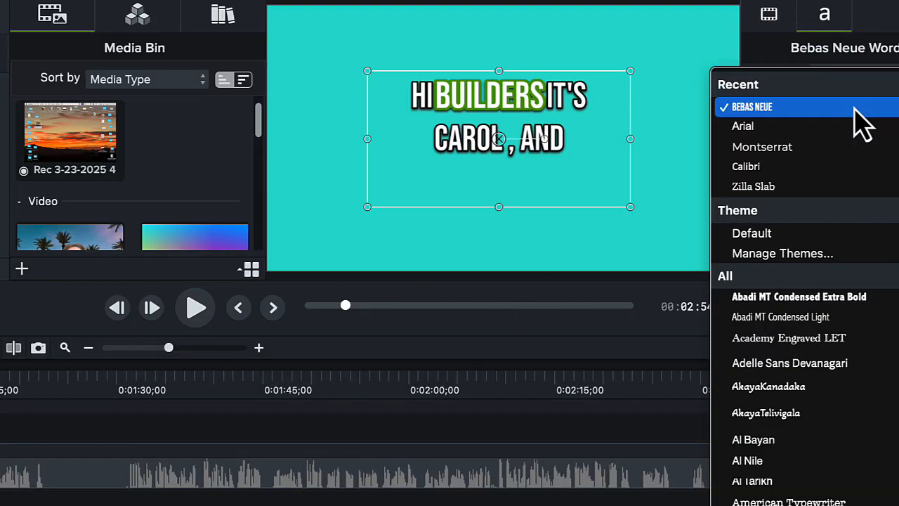
pyautogui.click(852, 126)
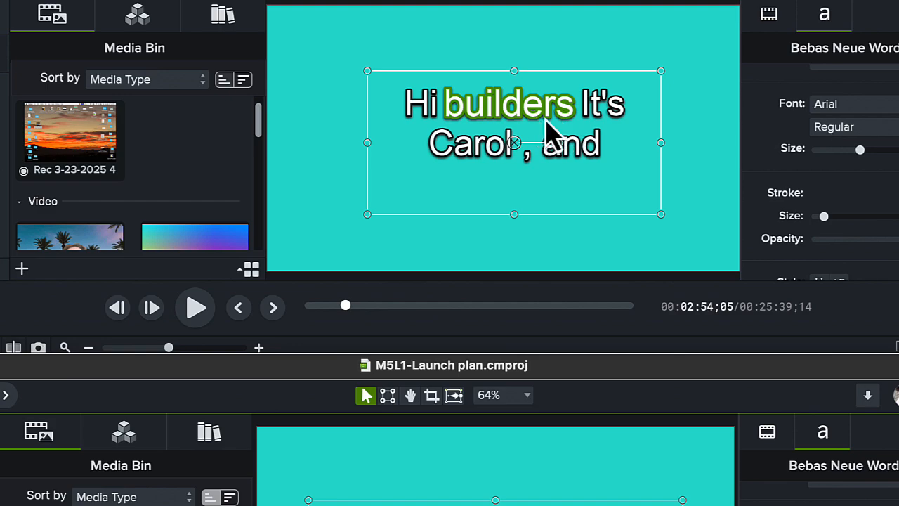
# Step: Set the dynamic caption's highlighted-word stroke color to orange from My Colors and deselect the caption
pyautogui.scroll(-10, 878, 209)
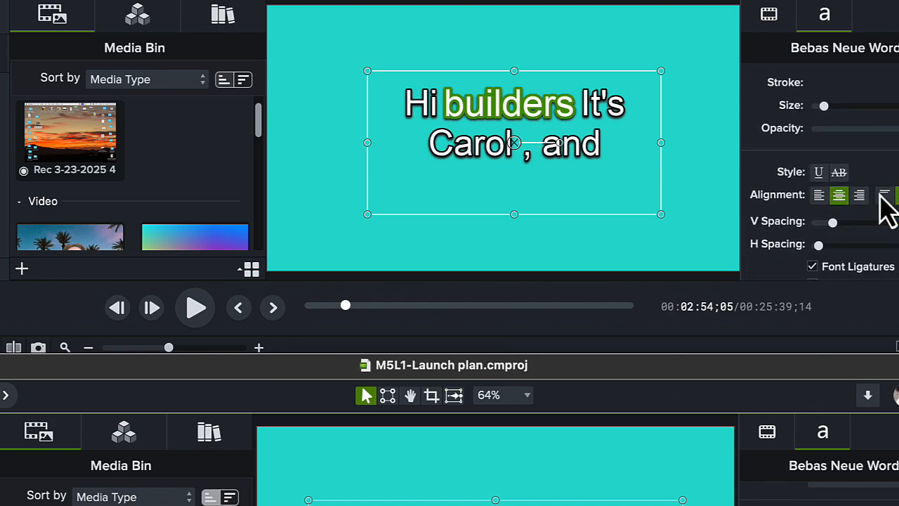
pyautogui.scroll(-6, 883, 207)
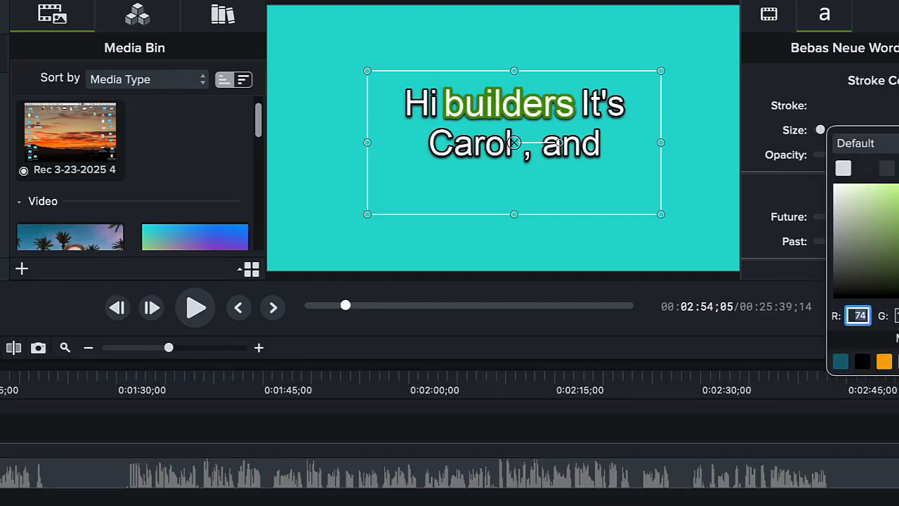
pyautogui.click(884, 362)
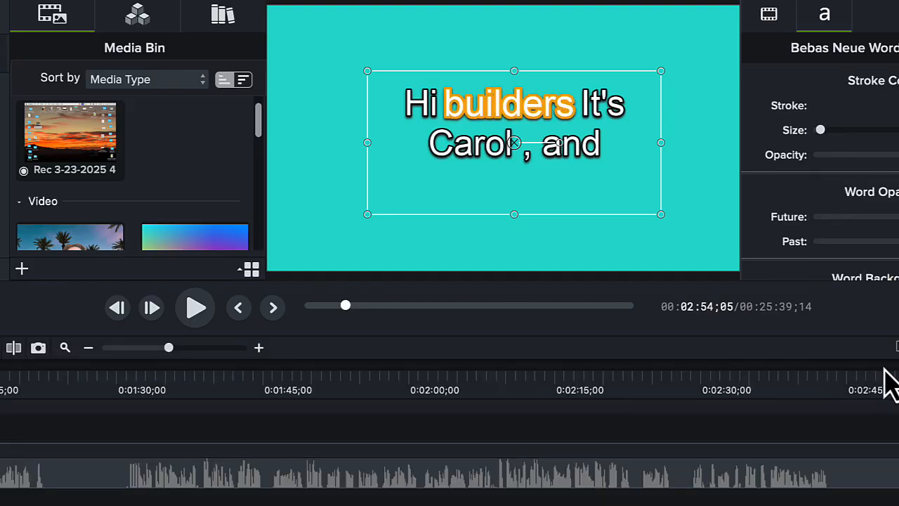
pyautogui.click(686, 250)
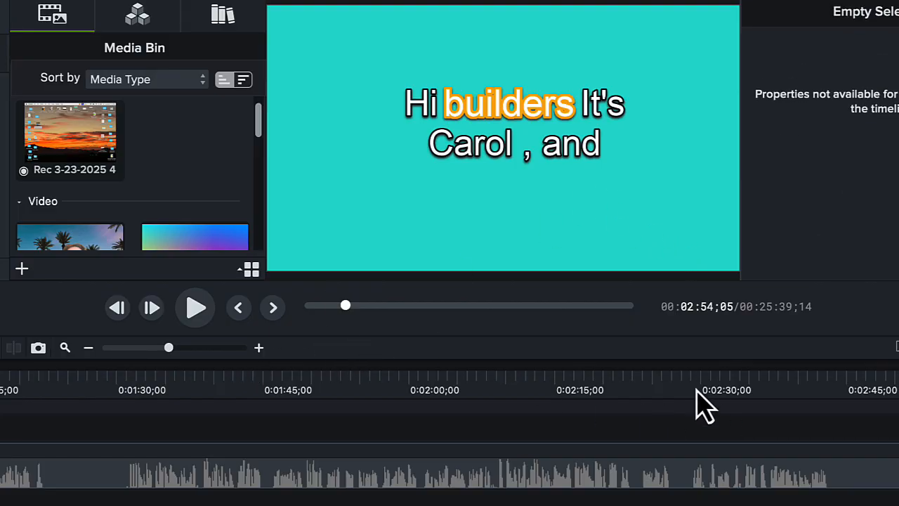
# Step: Play a short preview of the restyled captions and reopen the linked narration in Audiate to continue editing
pyautogui.click(196, 312)
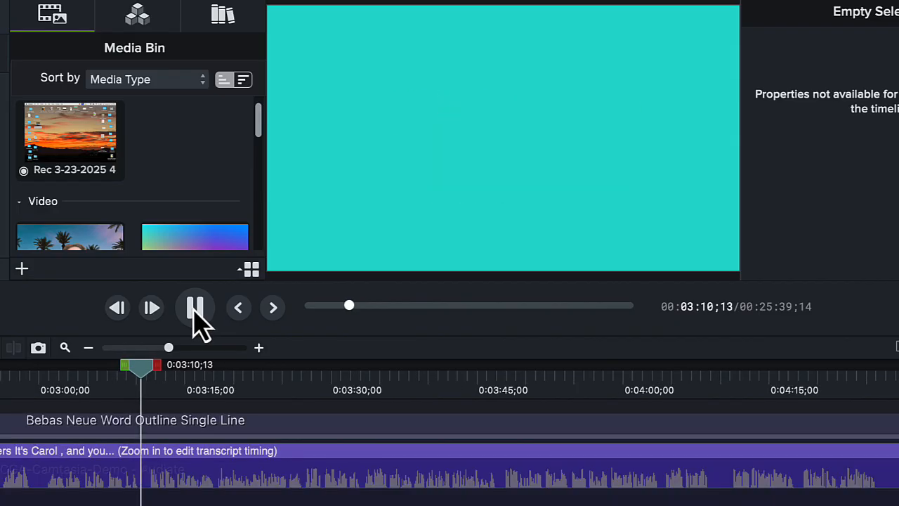
pyautogui.click(195, 312)
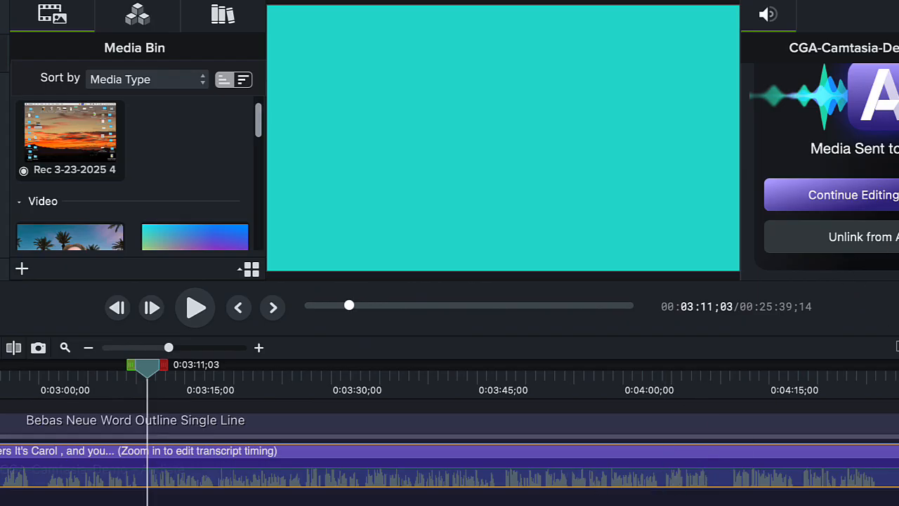
pyautogui.click(887, 195)
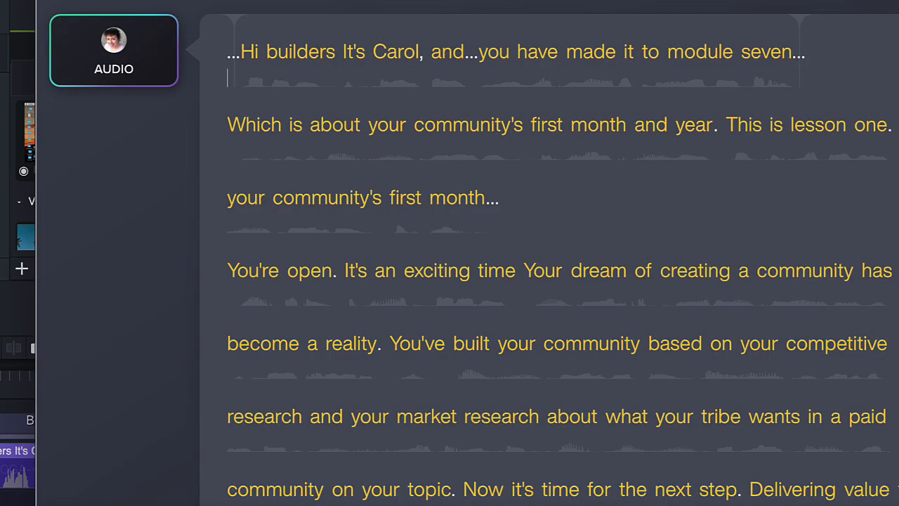
# Step: Delete the pause before "Hi builders" and restore its audio from the cut marker
pyautogui.doubleClick(229, 76)
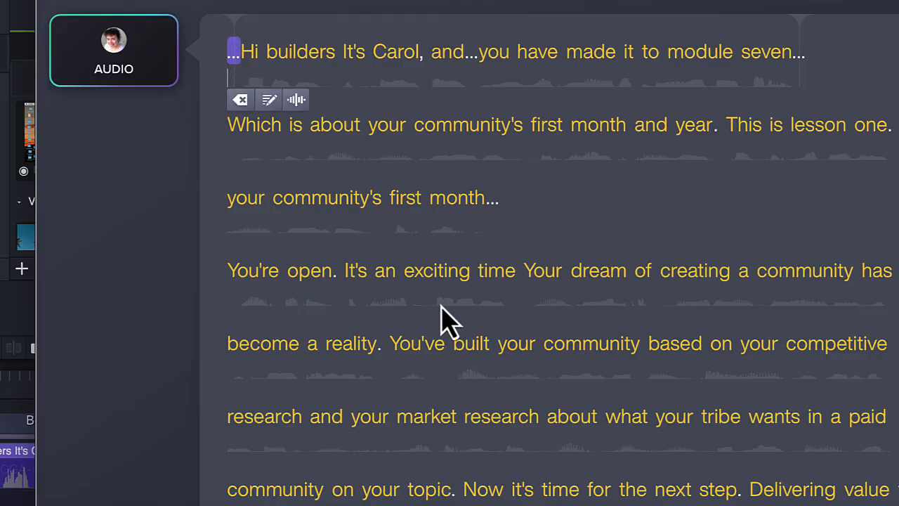
pyautogui.press('Delete')
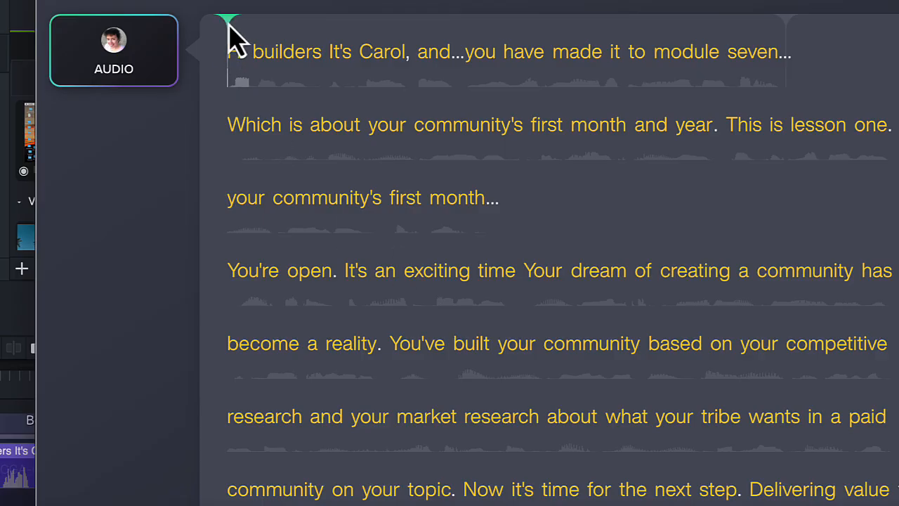
pyautogui.moveTo(237, 40)
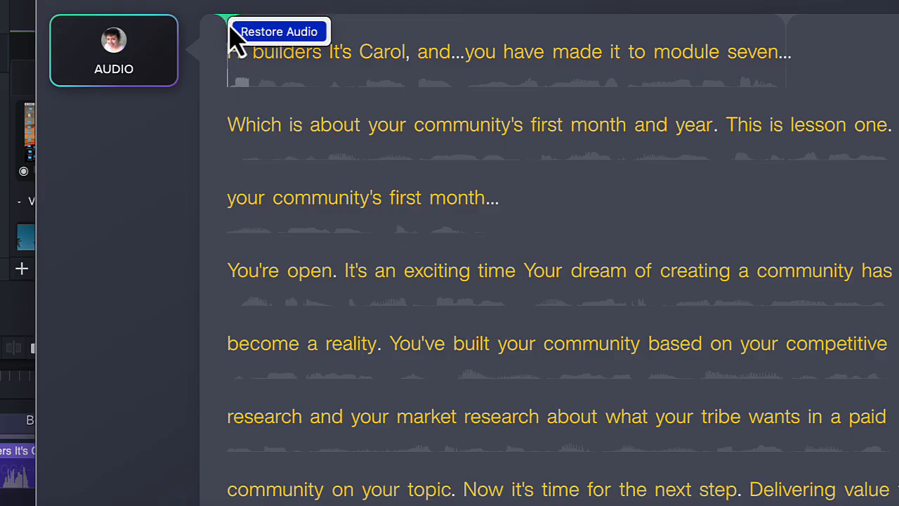
pyautogui.click(271, 33)
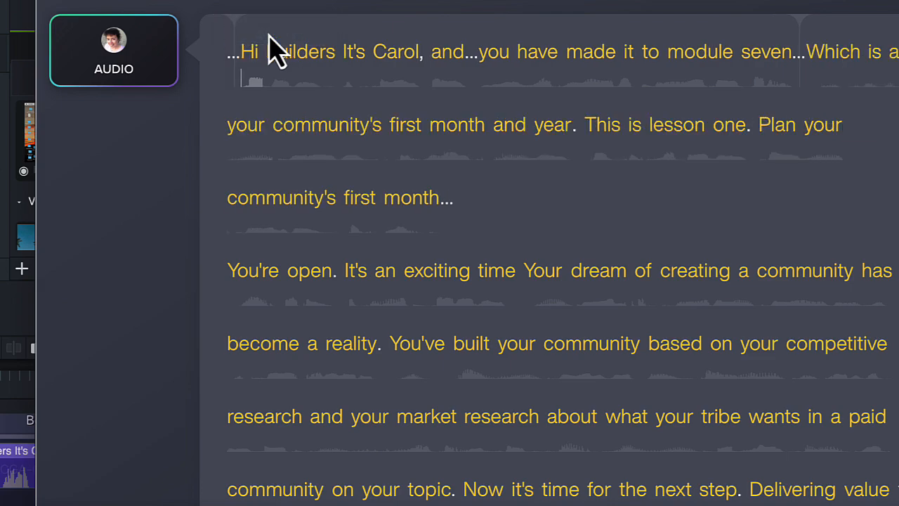
# Step: Delete the pause before "Hi builders" and change the text following those words to "– it's"
pyautogui.click(235, 55)
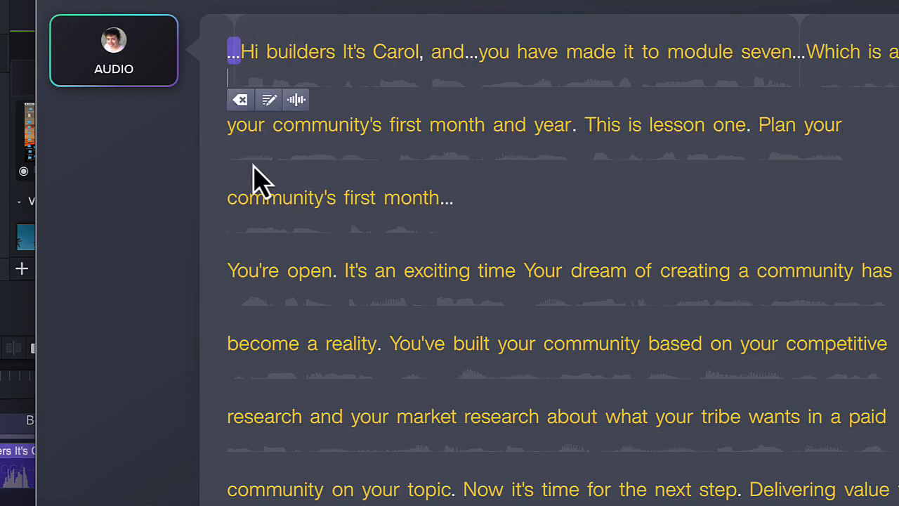
pyautogui.press('Delete')
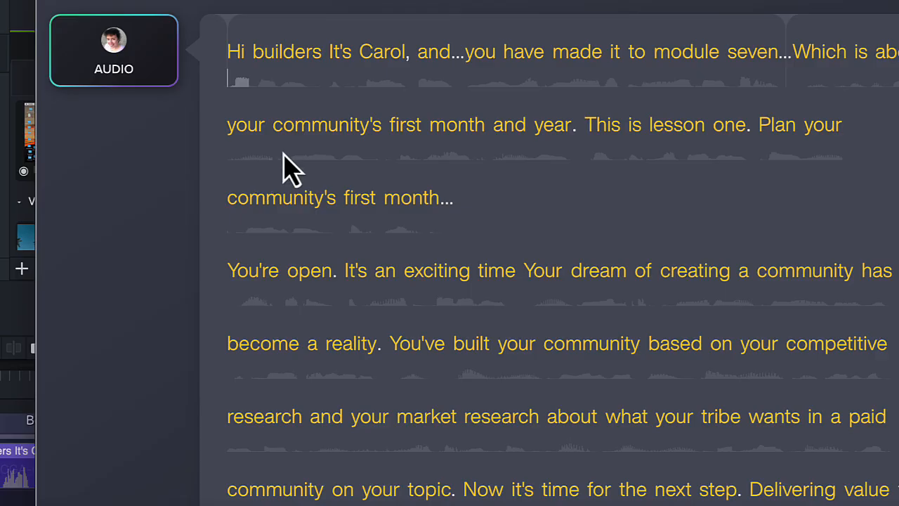
pyautogui.doubleClick(321, 56)
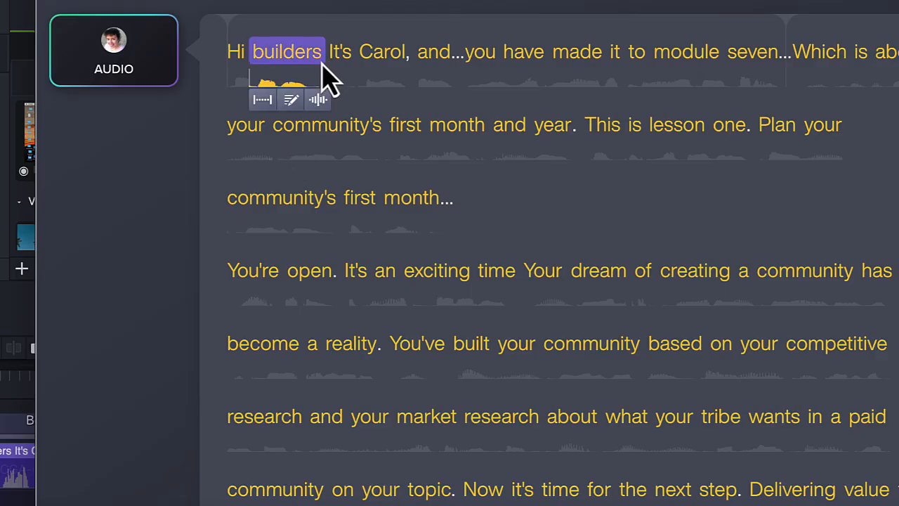
pyautogui.click(323, 56)
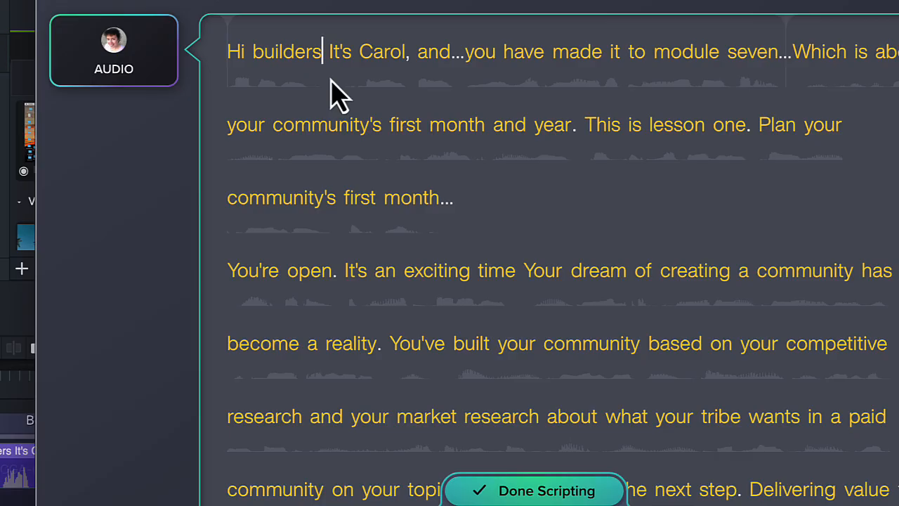
pyautogui.write('- i')
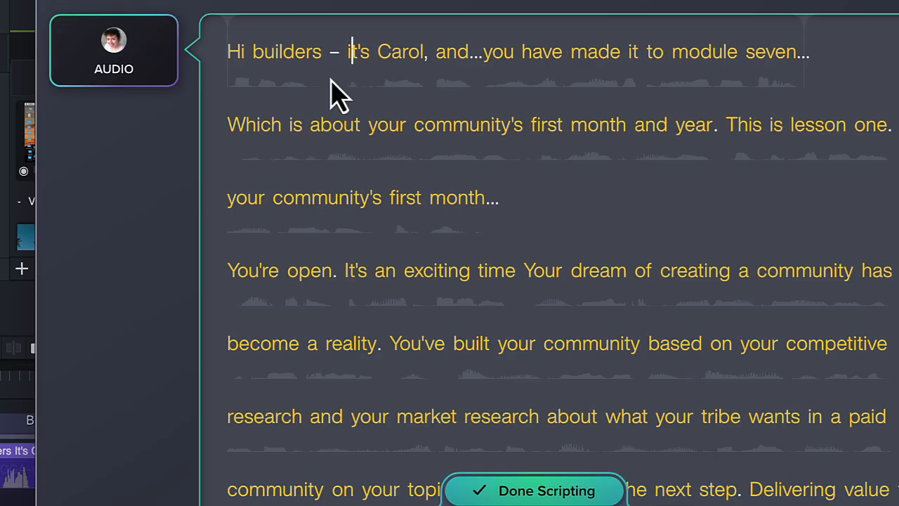
pyautogui.press('BackSpace')
pyautogui.write('i')
# Step: Put a period after the speaker's name, capitalize "And", and remove the ellipsis before "you have made it"
pyautogui.click(427, 55)
pyautogui.press('BackSpace')
pyautogui.write('.')
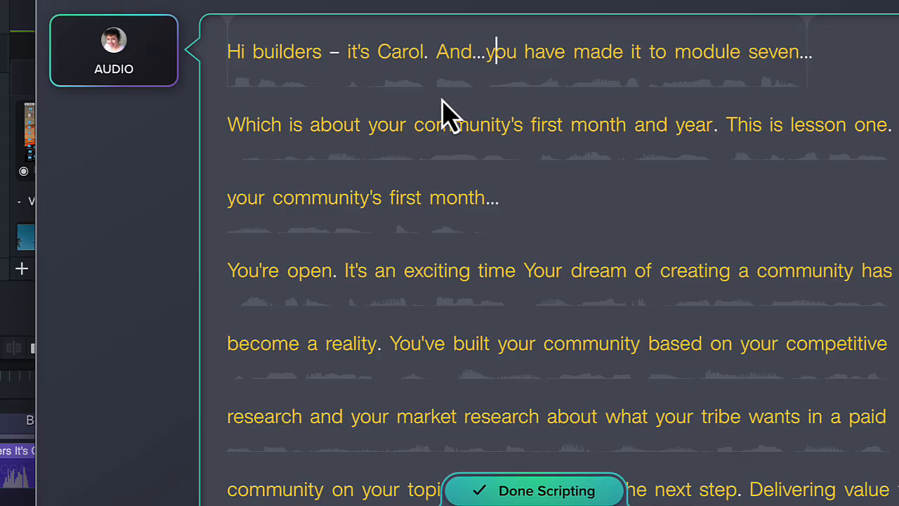
pyautogui.press('BackSpace')
pyautogui.press('BackSpace')
pyautogui.press('BackSpace')
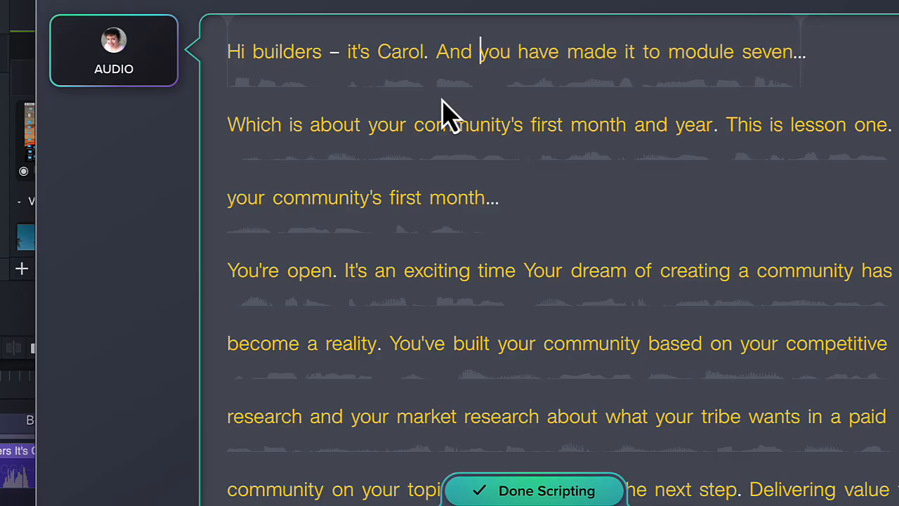
# Step: Change "module seven" to "Module 7" in the first transcript line
pyautogui.click(684, 51)
pyautogui.press('BackSpace')
pyautogui.write('M')
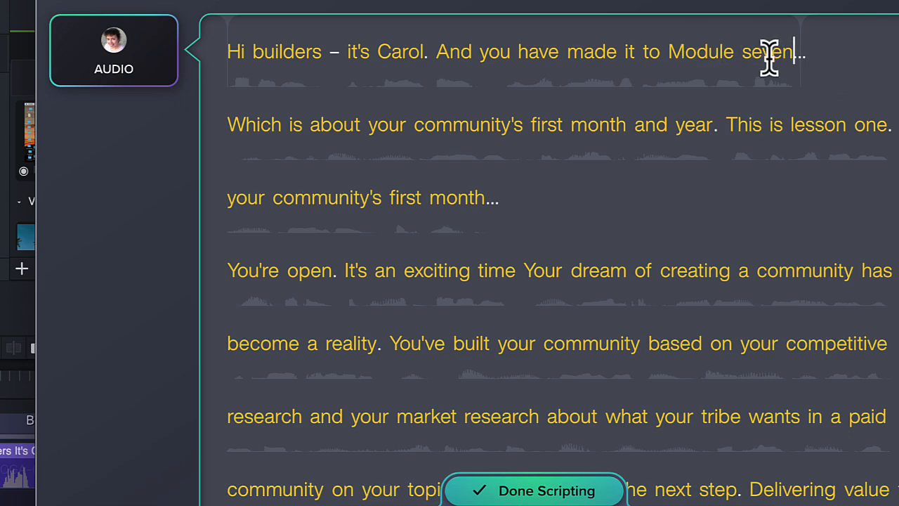
pyautogui.moveTo(741, 54); pyautogui.dragTo(790, 55)
pyautogui.write('7')
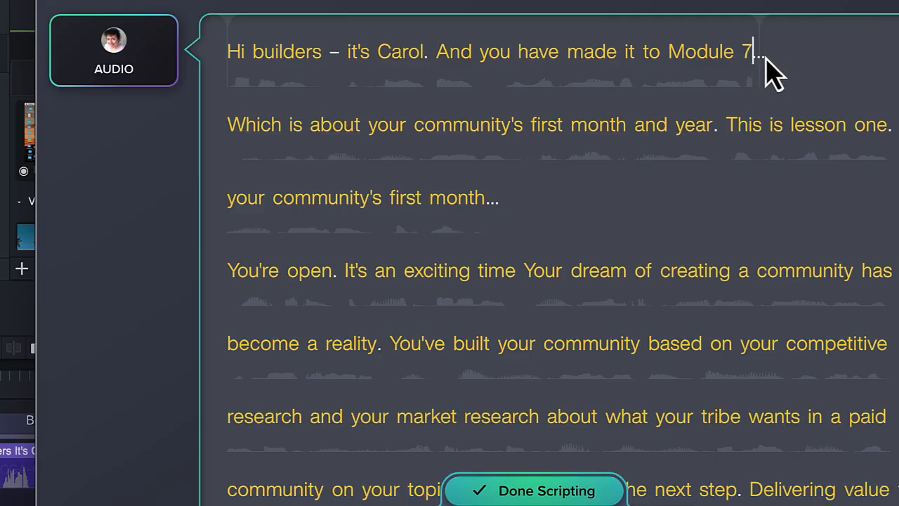
# Step: Finish scripting and delete the pause after "Module 7"
pyautogui.click(766, 58)
pyautogui.click(751, 51)
pyautogui.click(544, 491)
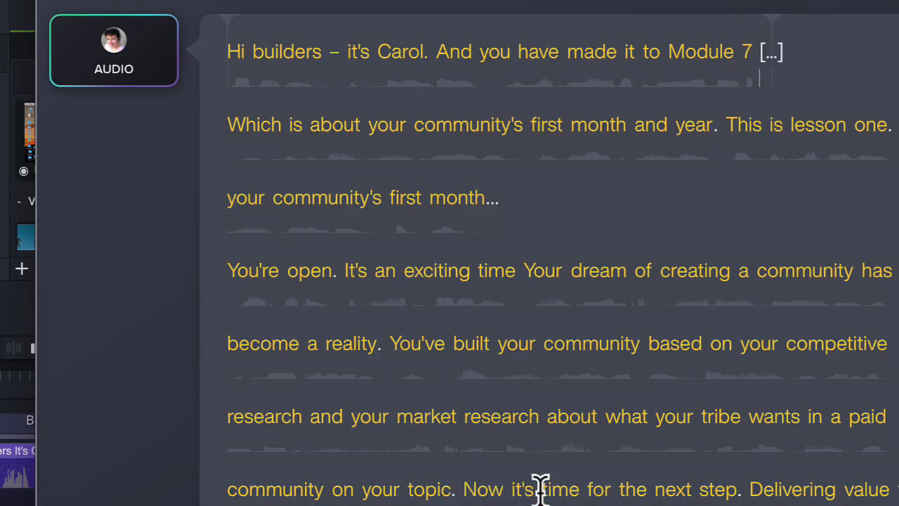
pyautogui.click(787, 59)
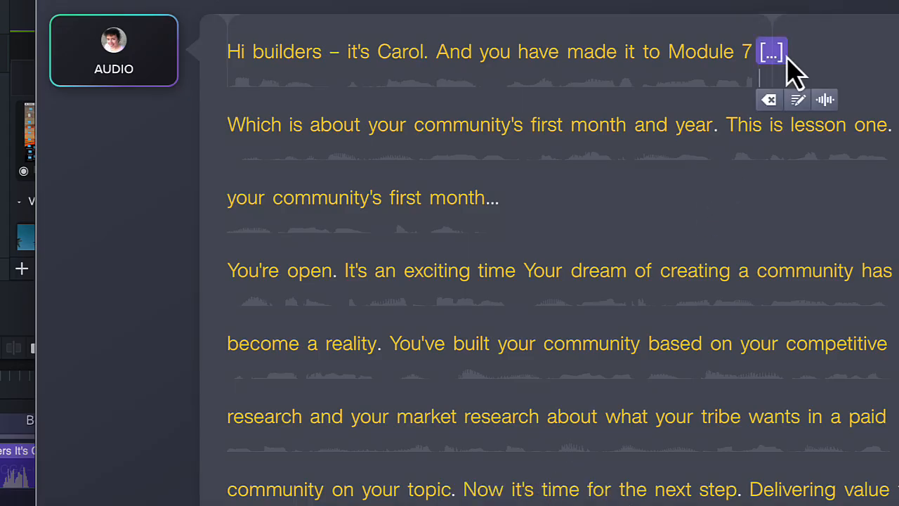
pyautogui.press('Delete')
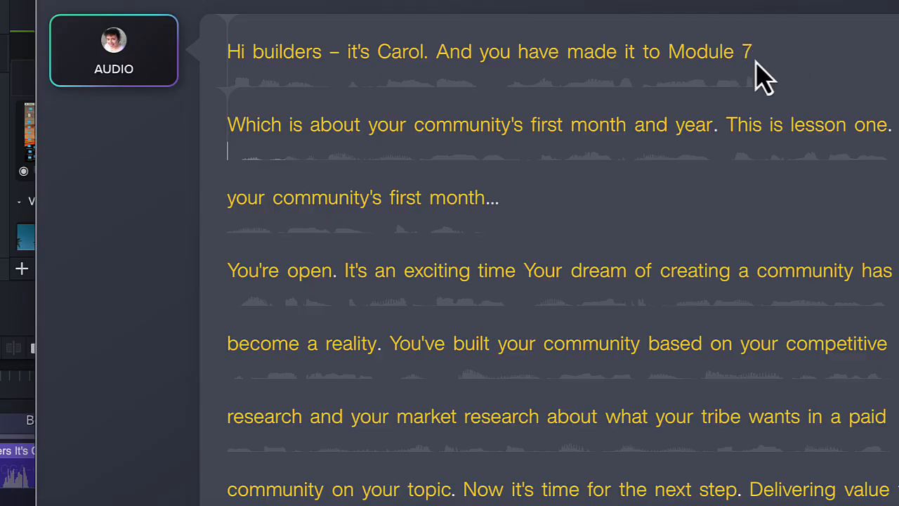
# Step: Change "Which" to lowercase "which" at the start of the second transcript line
pyautogui.doubleClick(246, 123)
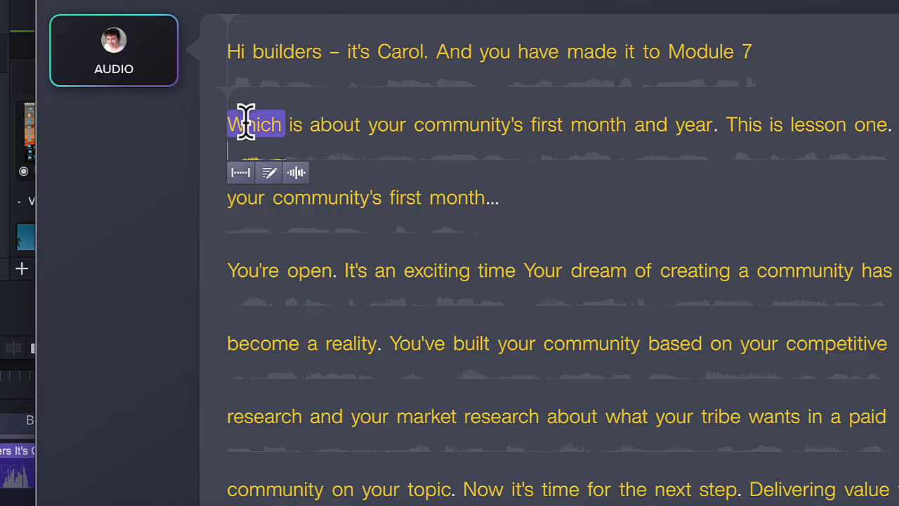
pyautogui.doubleClick(246, 123)
pyautogui.click(245, 123)
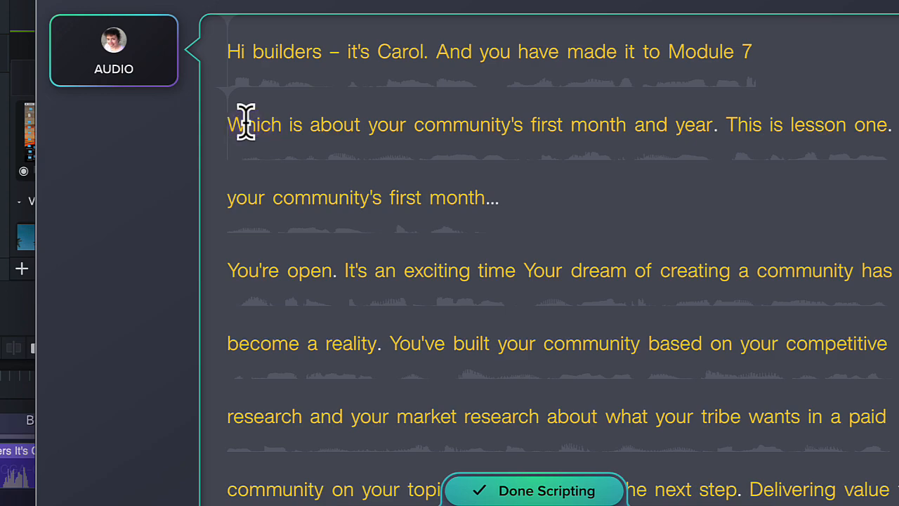
pyautogui.press('BackSpace')
pyautogui.write('w')
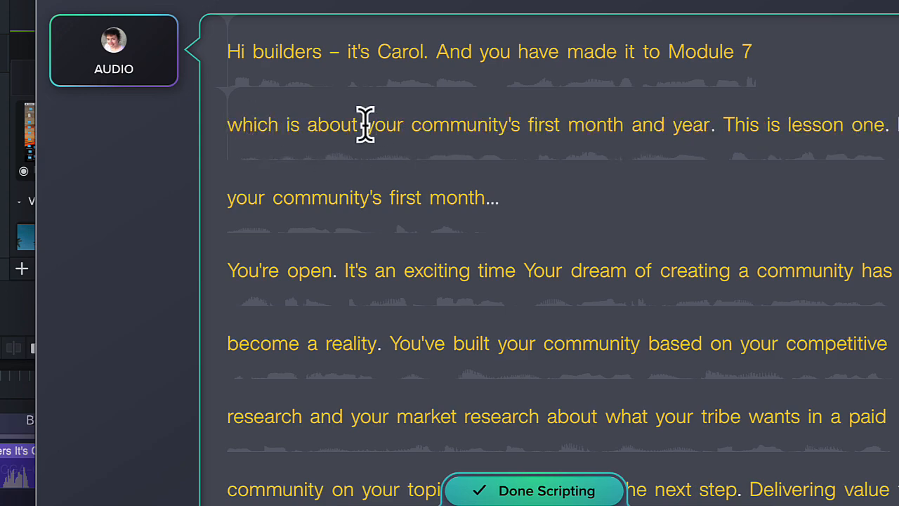
# Step: Put "YOUR COMMUNITY'S FIRST MONTH AND YEAR" in all capitals in the second transcript line
pyautogui.moveTo(365, 125); pyautogui.dragTo(402, 130)
pyautogui.write('YOUR')
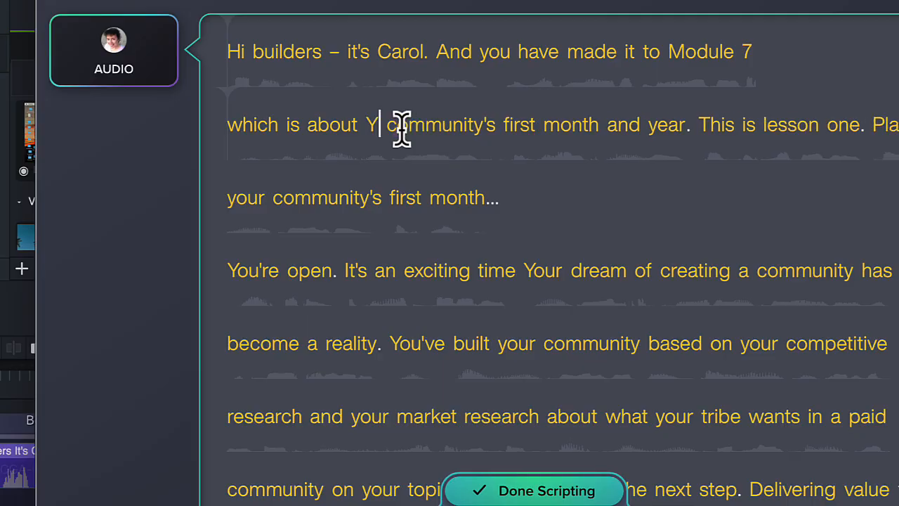
pyautogui.moveTo(427, 130); pyautogui.dragTo(531, 127)
pyautogui.write("COMMUNITY'S")
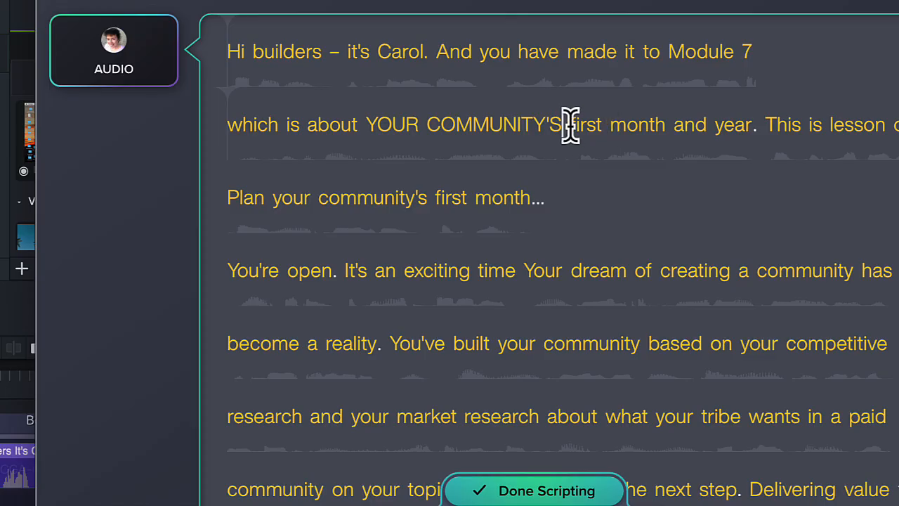
pyautogui.moveTo(570, 125); pyautogui.dragTo(609, 141)
pyautogui.write('FIRST')
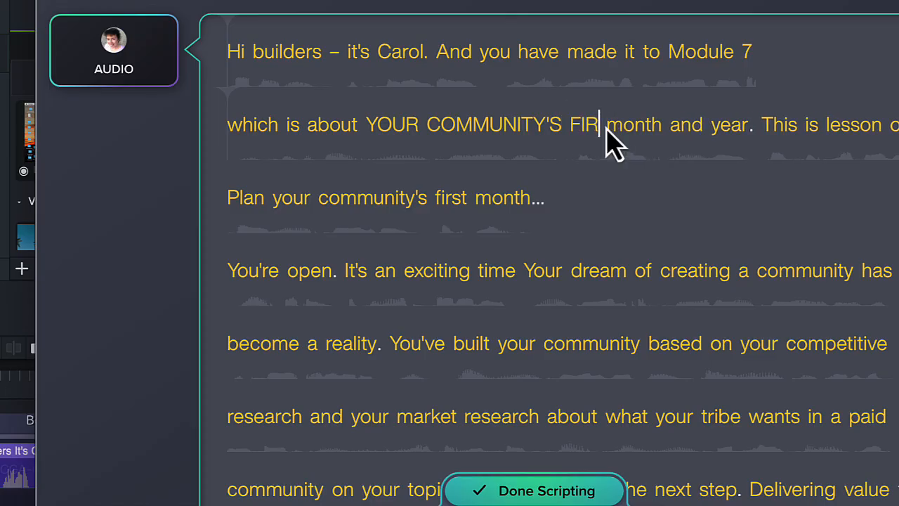
pyautogui.moveTo(632, 125); pyautogui.dragTo(733, 127)
pyautogui.write('MONTH AND')
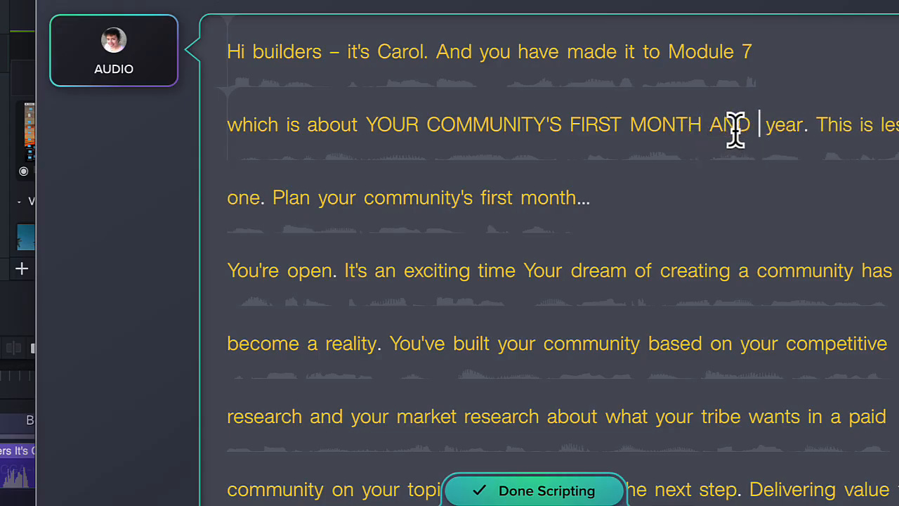
pyautogui.press('BackSpace')
pyautogui.moveTo(758, 124); pyautogui.dragTo(793, 125)
pyautogui.write('YEAR')
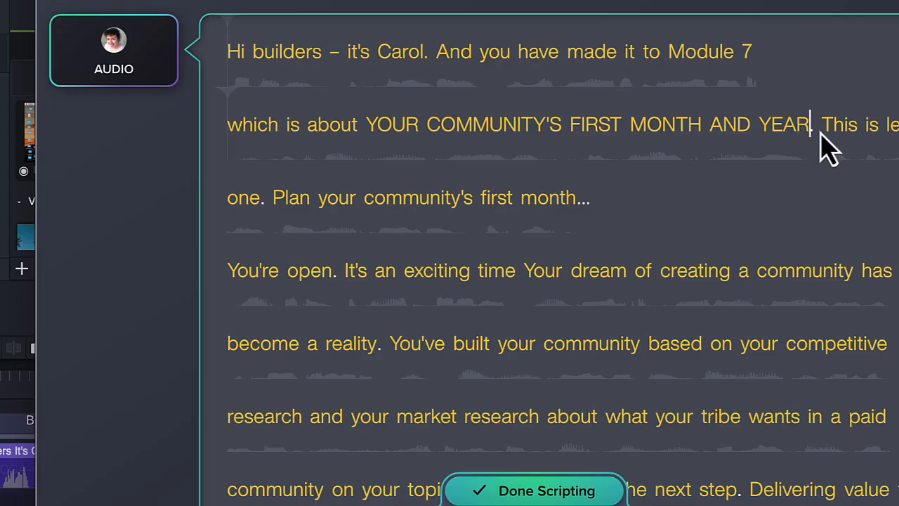
# Step: Change "lesson one." to "Lesson 1:" in the transcript
pyautogui.write('Lesson')
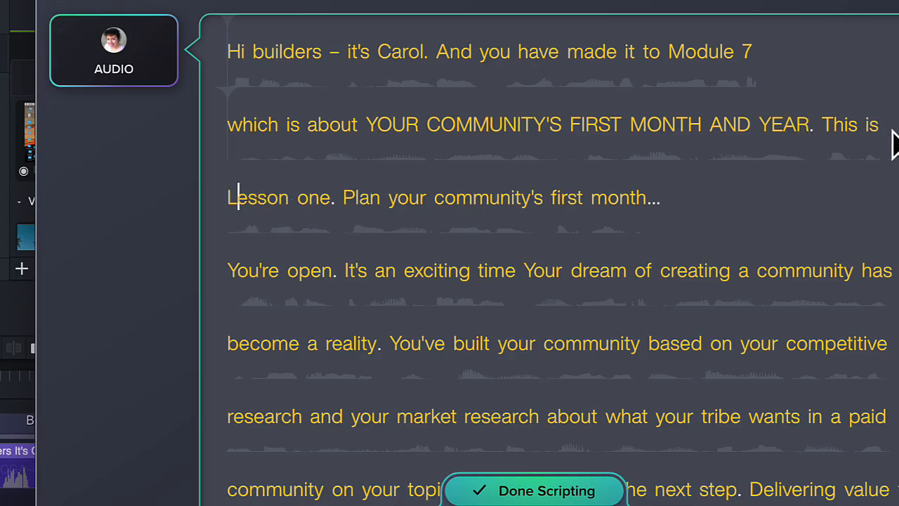
pyautogui.moveTo(331, 201); pyautogui.dragTo(299, 200)
pyautogui.press('BackSpace')
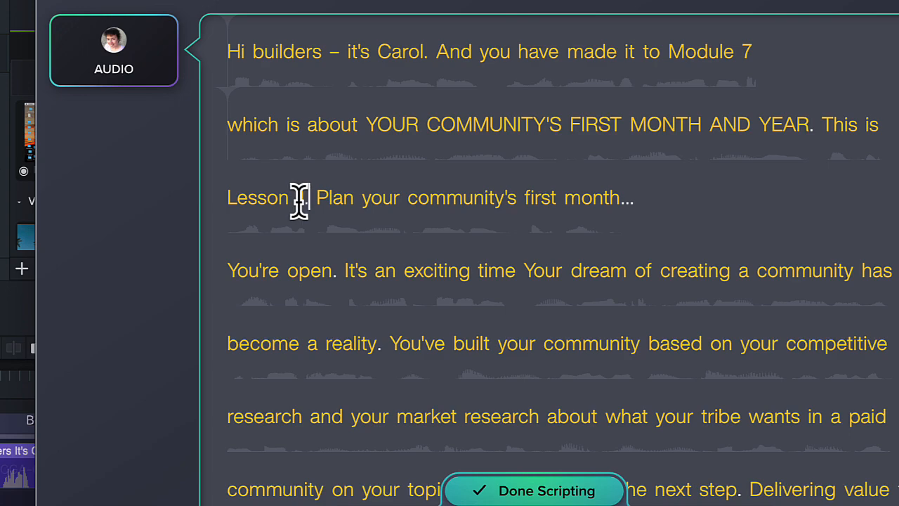
pyautogui.write('1')
# Step: Put the lesson title in all capitals as "PLAN YOUR COMMUNITY'S FIRST MONTH."
pyautogui.moveTo(316, 198); pyautogui.dragTo(349, 197)
pyautogui.write('PLAN')
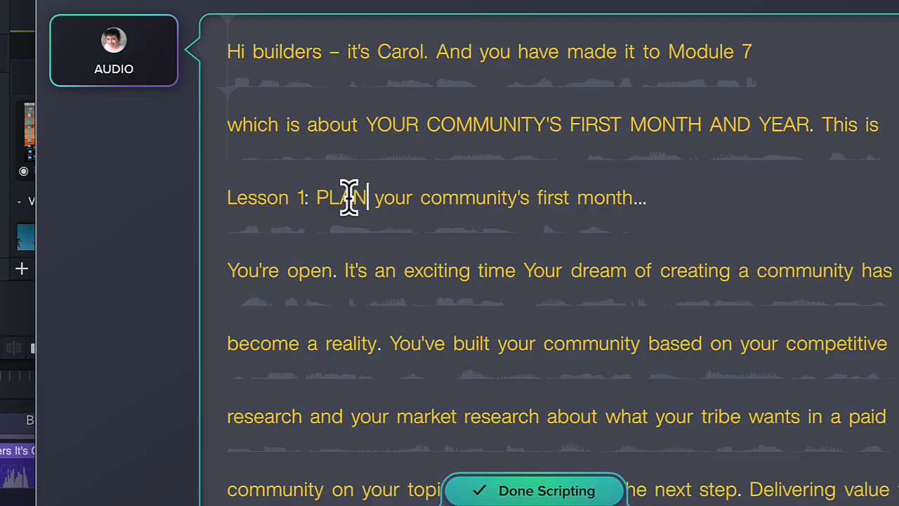
pyautogui.moveTo(375, 197); pyautogui.dragTo(411, 197)
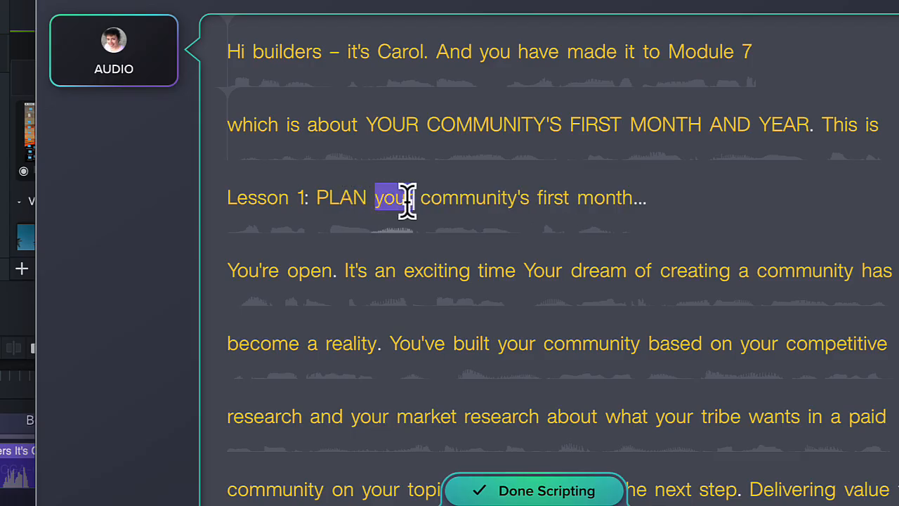
pyautogui.write('YOUR')
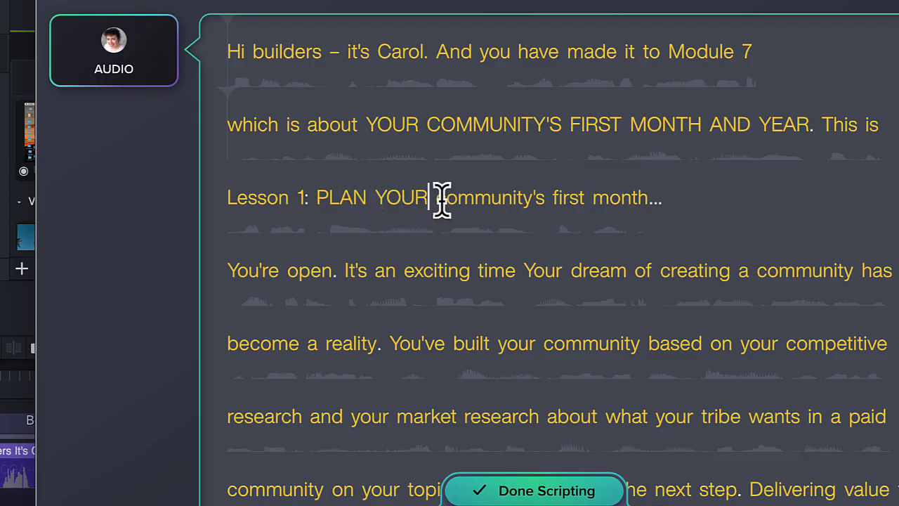
pyautogui.moveTo(436, 198); pyautogui.dragTo(538, 194)
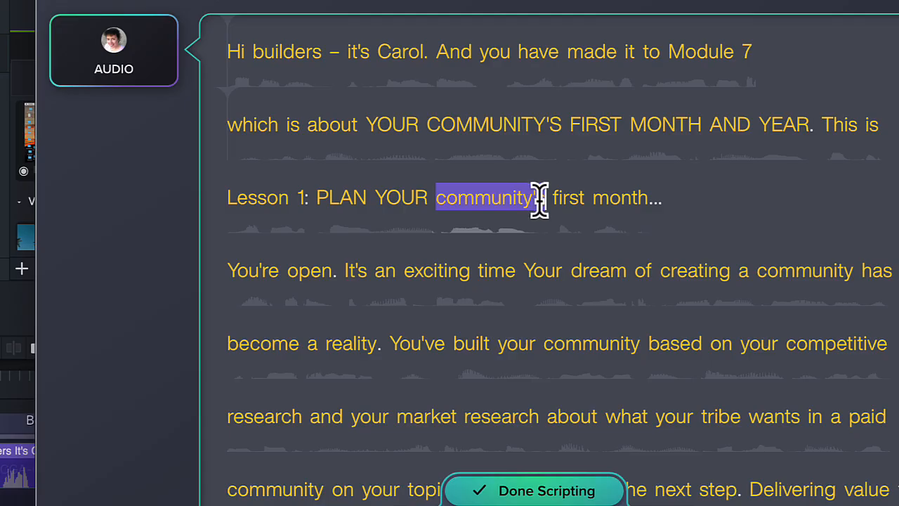
pyautogui.write('COMMUNITY')
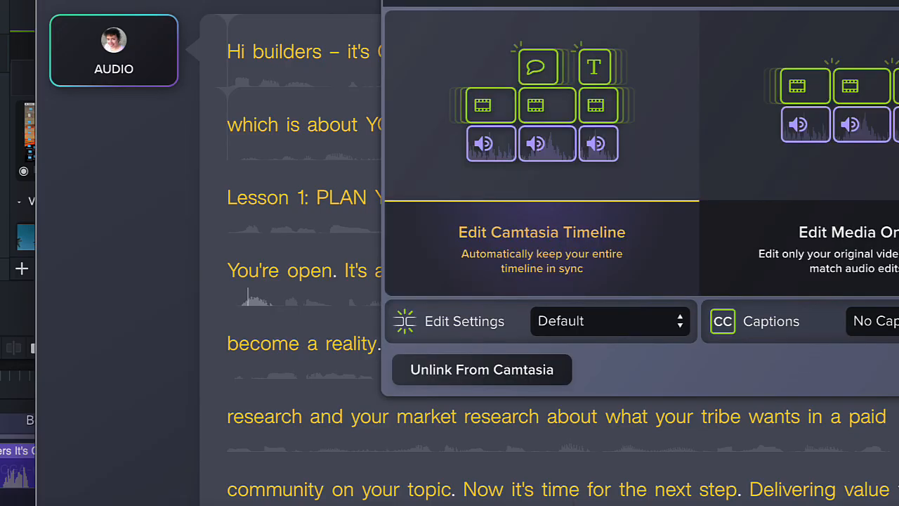
# Step: Send the edited transcript to the Camtasia timeline with Dynamic Captions and go back to where the captions begin
pyautogui.click(881, 323)
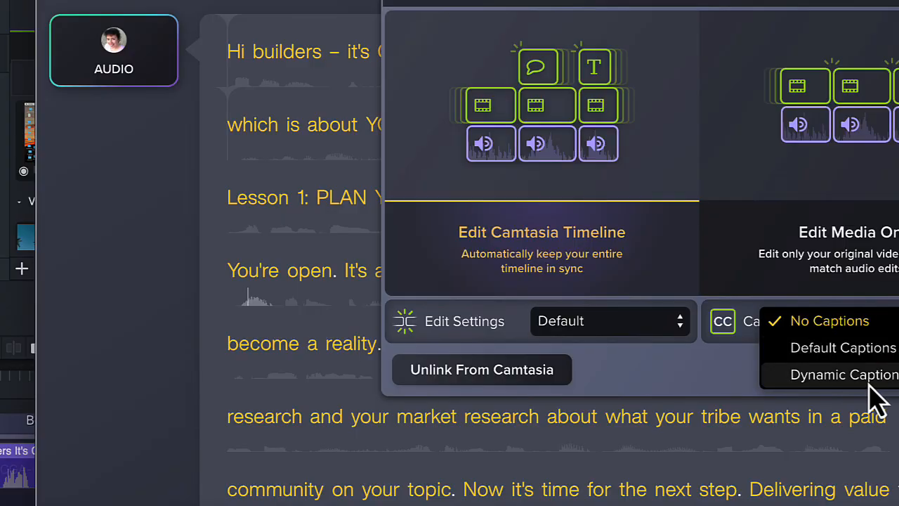
pyautogui.click(868, 379)
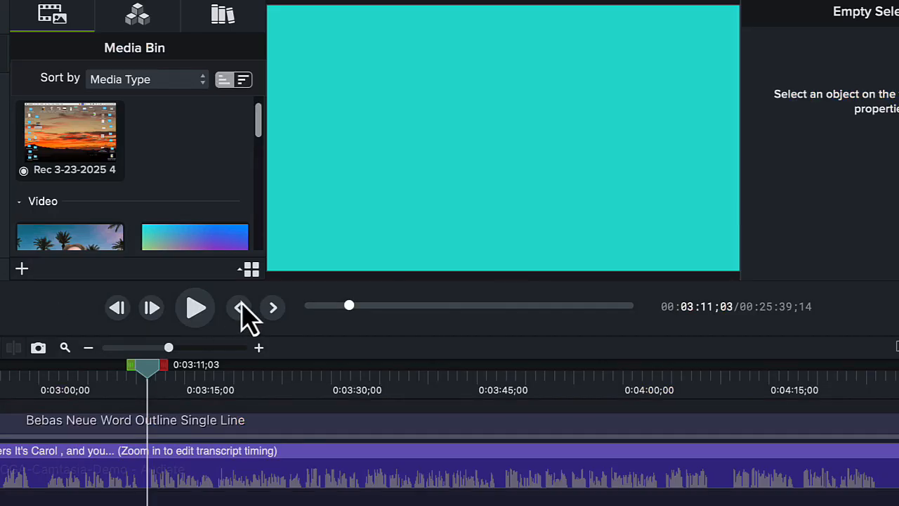
pyautogui.moveTo(146, 369); pyautogui.dragTo(23, 373)
pyautogui.hscroll(-5, 173, 483)
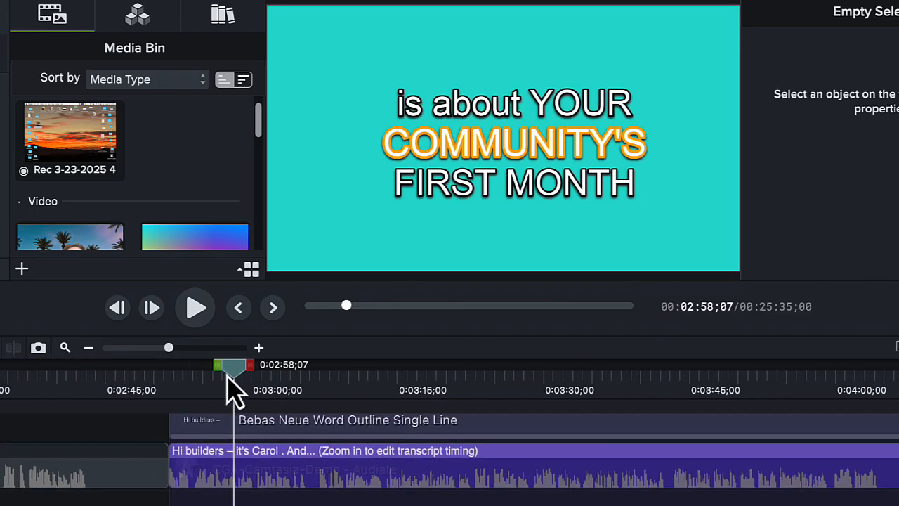
# Step: Enlarge the palm-tree webcam video just before the captioned clip so it fills the canvas width
pyautogui.moveTo(226, 370); pyautogui.dragTo(172, 371)
pyautogui.moveTo(151, 372); pyautogui.dragTo(147, 372)
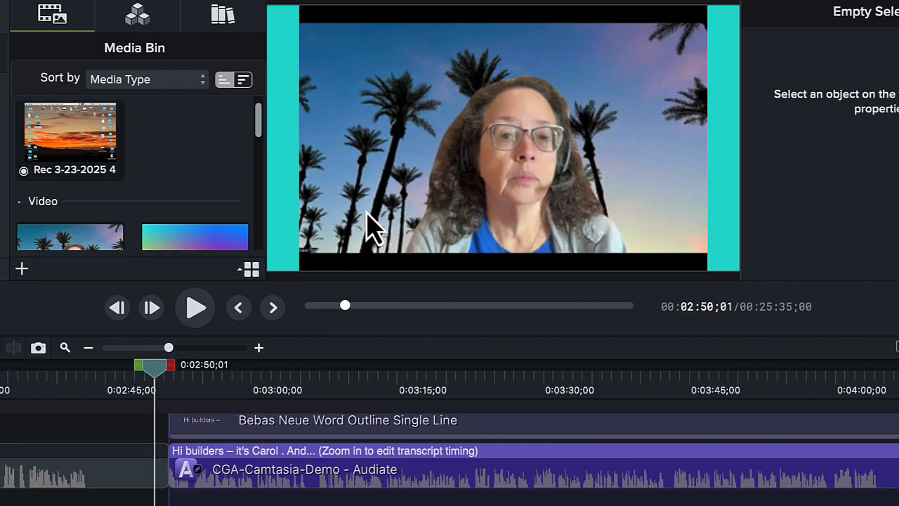
pyautogui.click(399, 199)
pyautogui.moveTo(299, 138); pyautogui.dragTo(271, 141)
pyautogui.moveTo(708, 139); pyautogui.dragTo(737, 139)
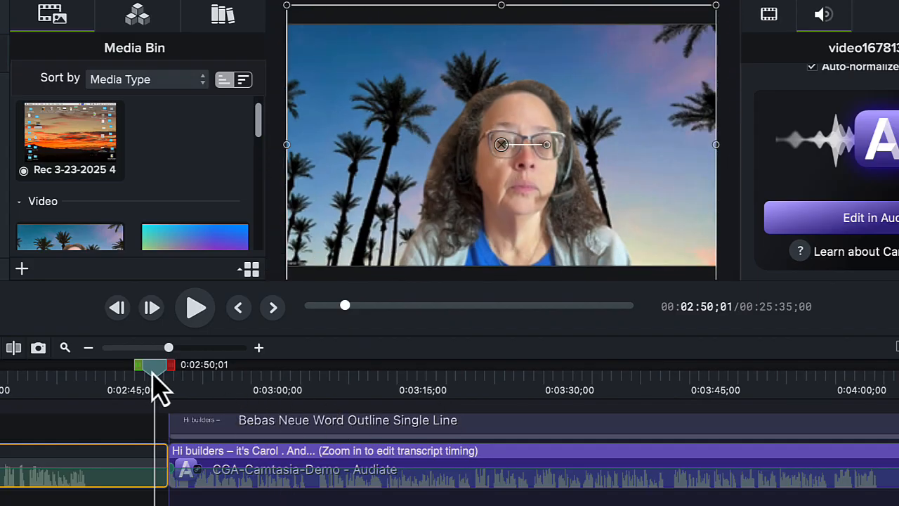
pyautogui.moveTo(155, 380); pyautogui.dragTo(306, 388)
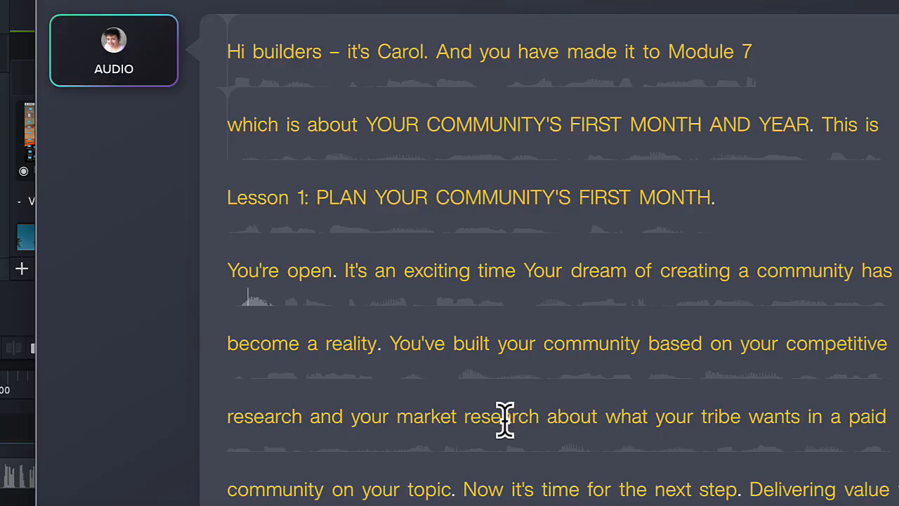
# Step: Review the rest of the narration transcript in Audiate for text that still needs correcting
pyautogui.scroll(-15, 504, 417)
pyautogui.scroll(-5, 515, 439)
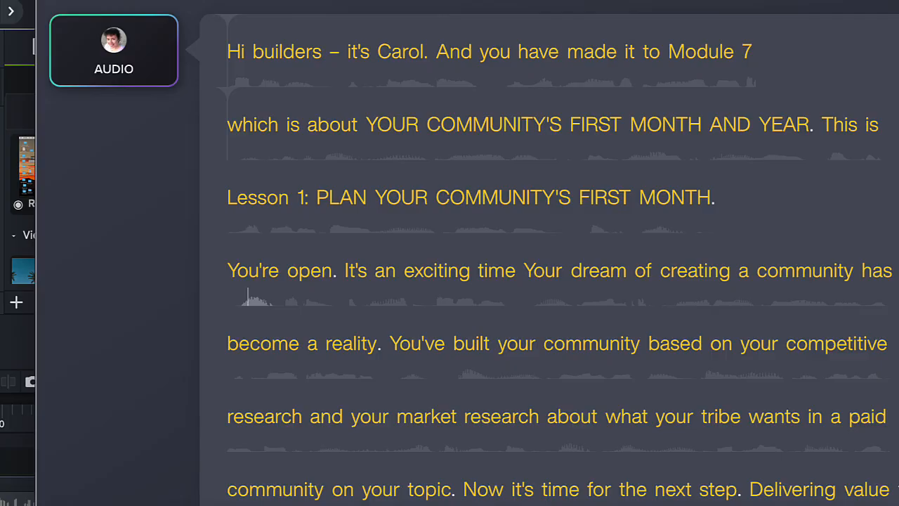
pyautogui.scroll(-5, 436, 464)
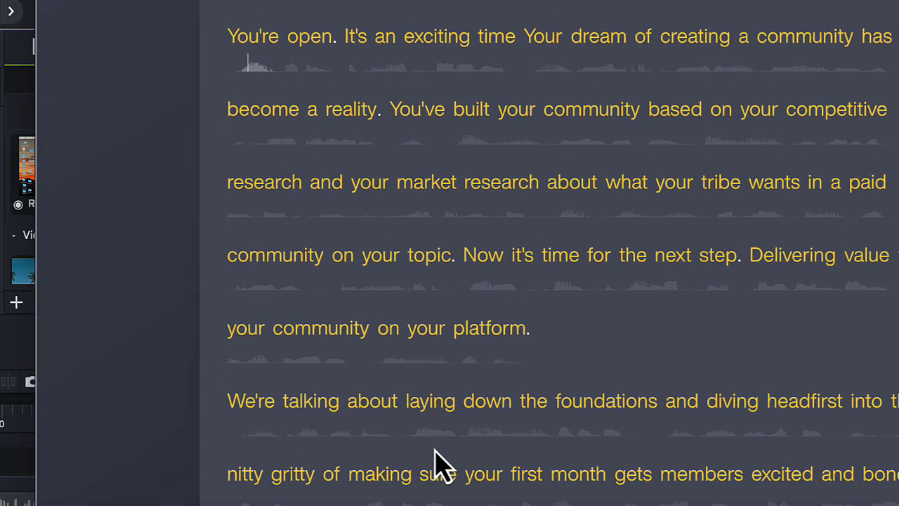
pyautogui.scroll(-12, 436, 464)
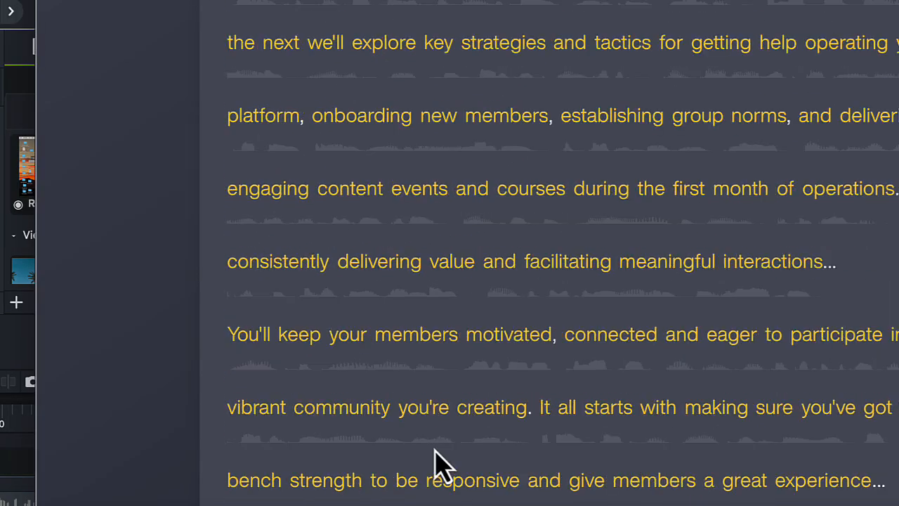
pyautogui.scroll(-6, 435, 463)
pyautogui.scroll(20, 434, 463)
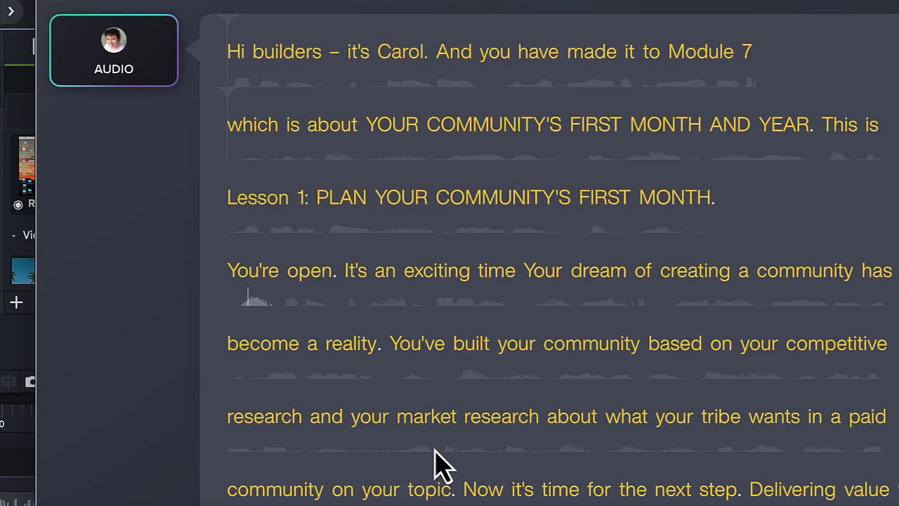
# Step: Switch back to Camtasia and enlarge the logo at the start of the video to cover the whole canvas
pyautogui.click(7, 361)
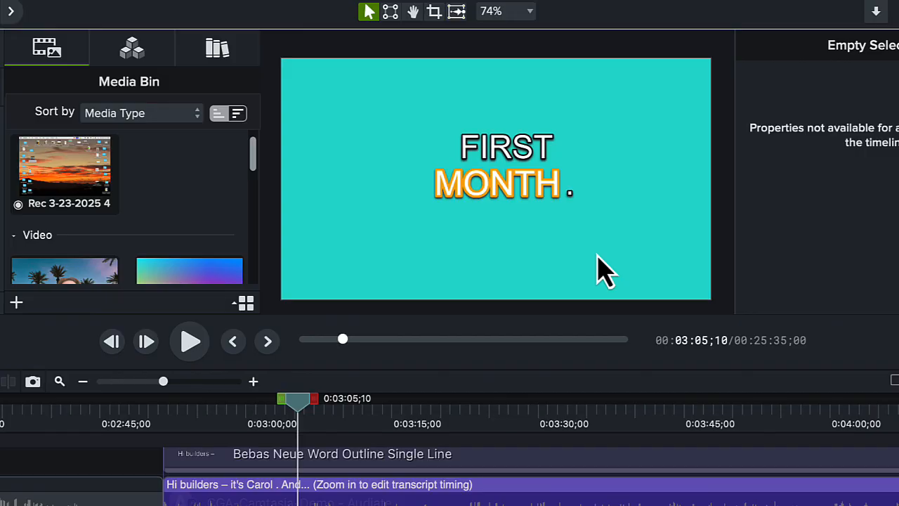
pyautogui.click(206, 464)
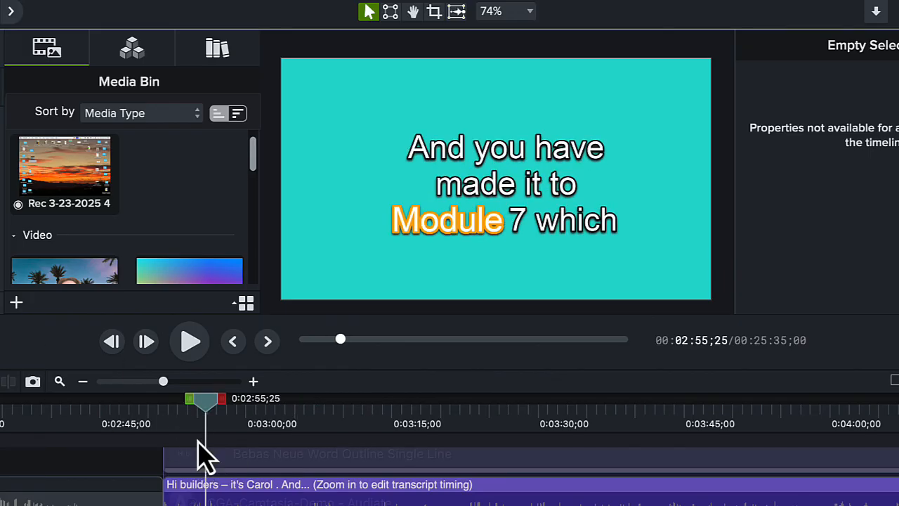
pyautogui.moveTo(204, 405); pyautogui.dragTo(0, 405)
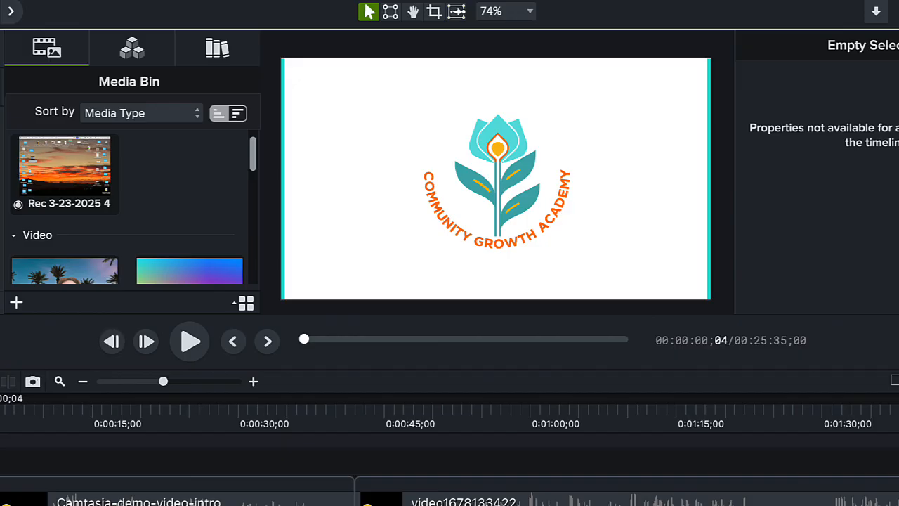
pyautogui.click(653, 200)
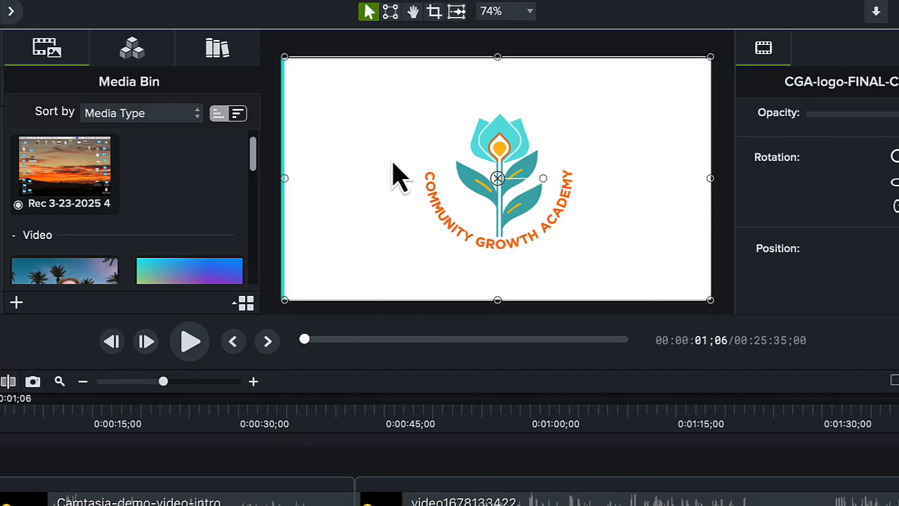
pyautogui.moveTo(284, 185); pyautogui.dragTo(282, 184)
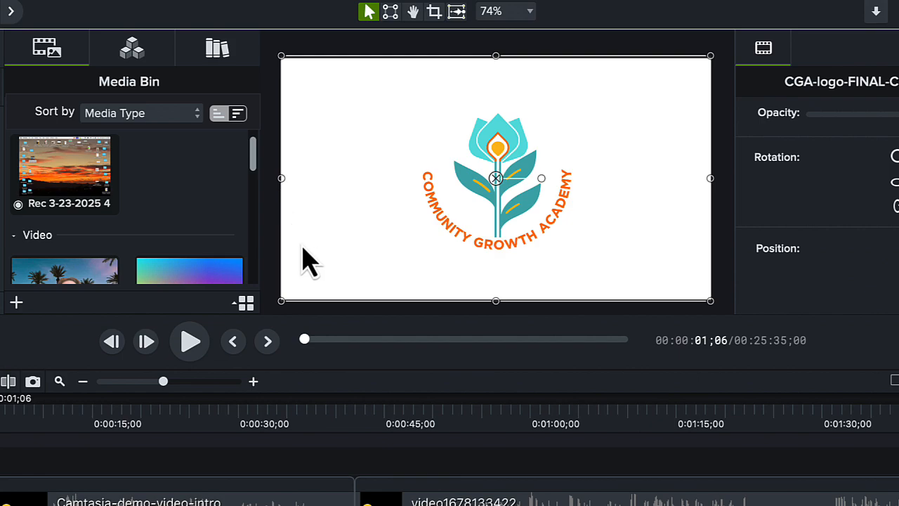
# Step: Find the Fade transition and add it to the opening logo clip at the start of the timeline
pyautogui.moveTo(2, 411); pyautogui.dragTo(568, 477)
pyautogui.hscroll(-10, 573, 477)
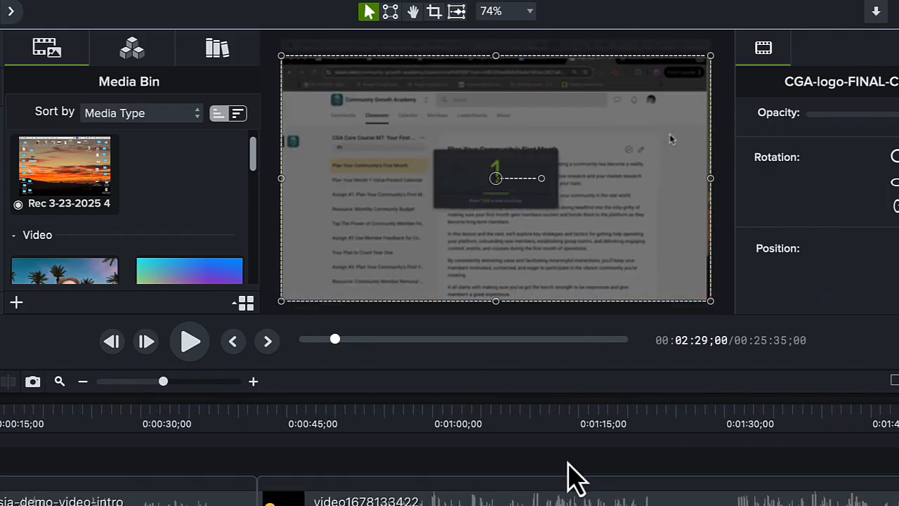
pyautogui.hscroll(-3, 572, 478)
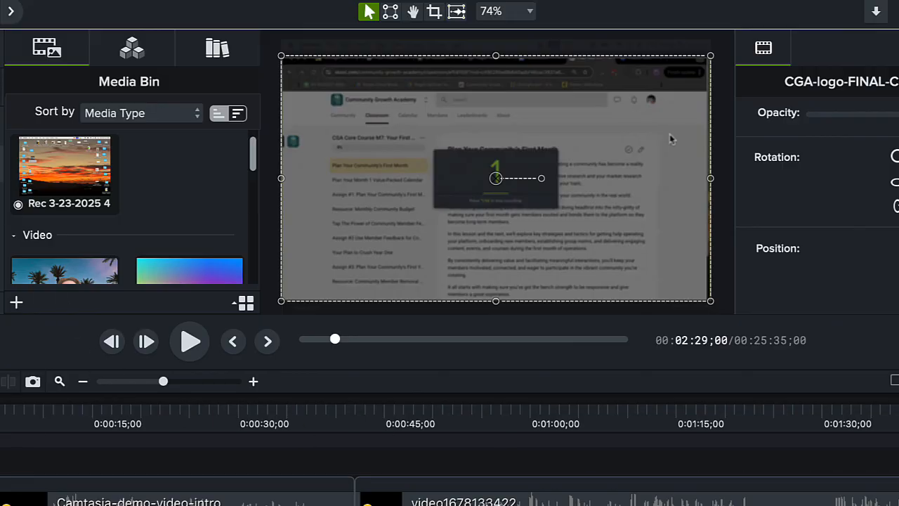
pyautogui.click(2, 163)
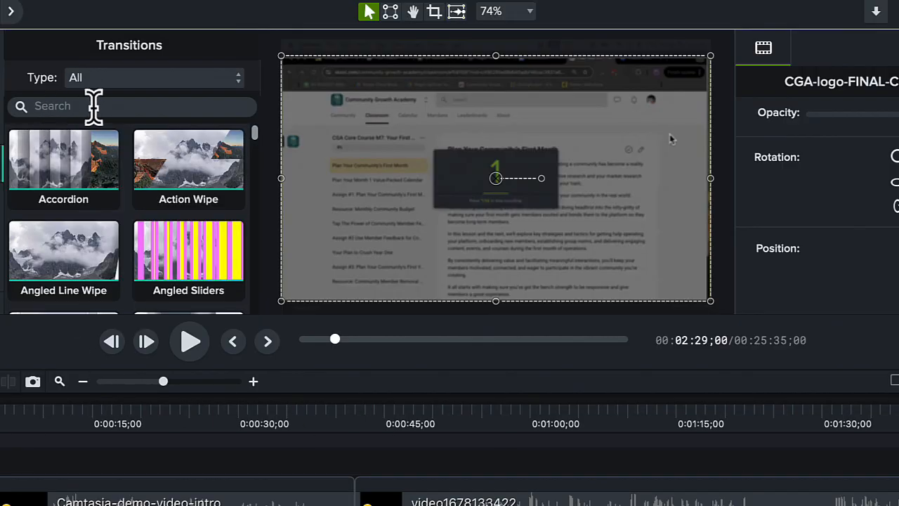
pyautogui.click(93, 107)
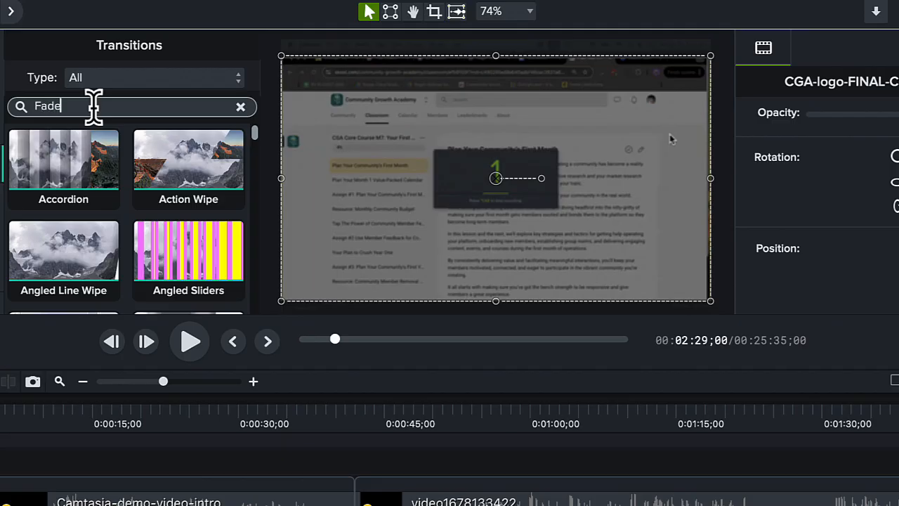
pyautogui.write('Fade')
pyautogui.click(171, 161)
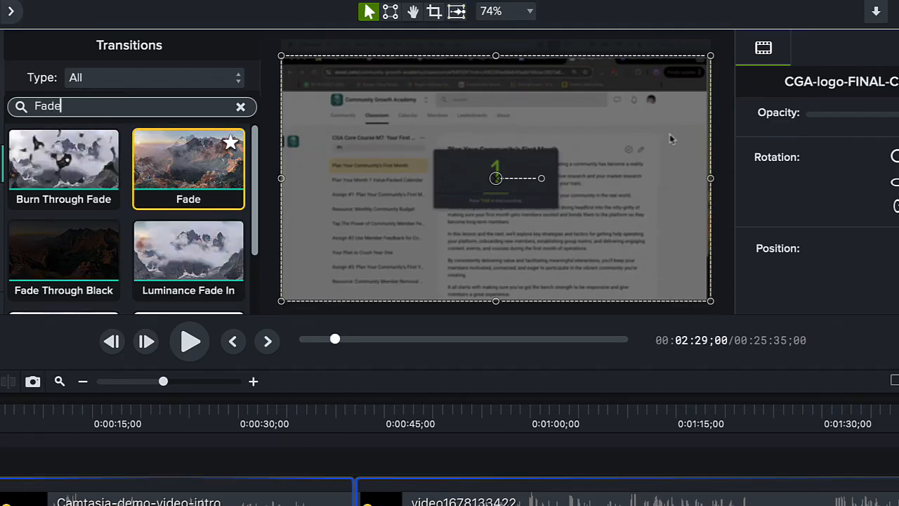
pyautogui.moveTo(197, 181); pyautogui.dragTo(2, 500)
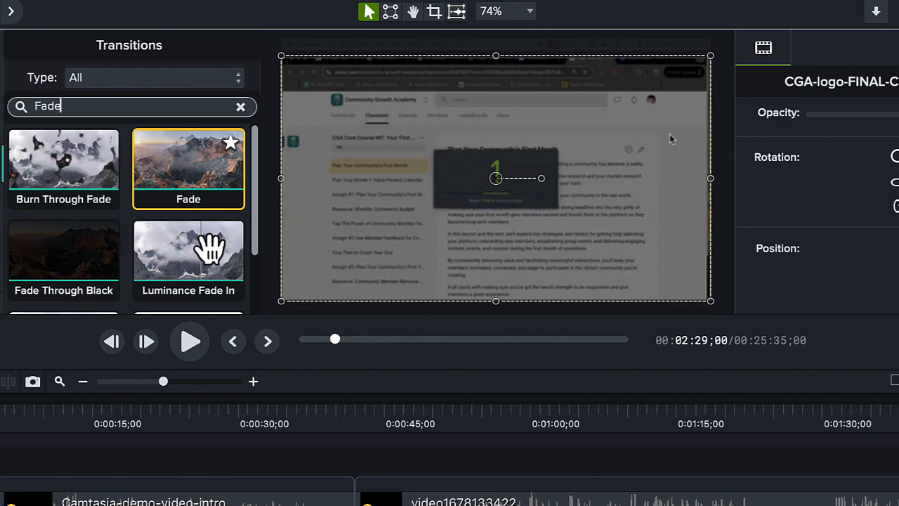
pyautogui.click(1, 458)
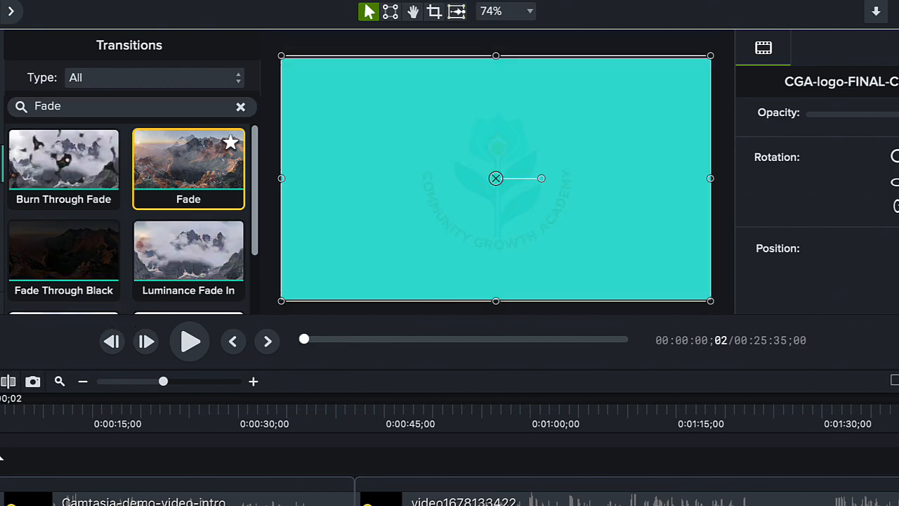
pyautogui.scroll(-3, 180, 257)
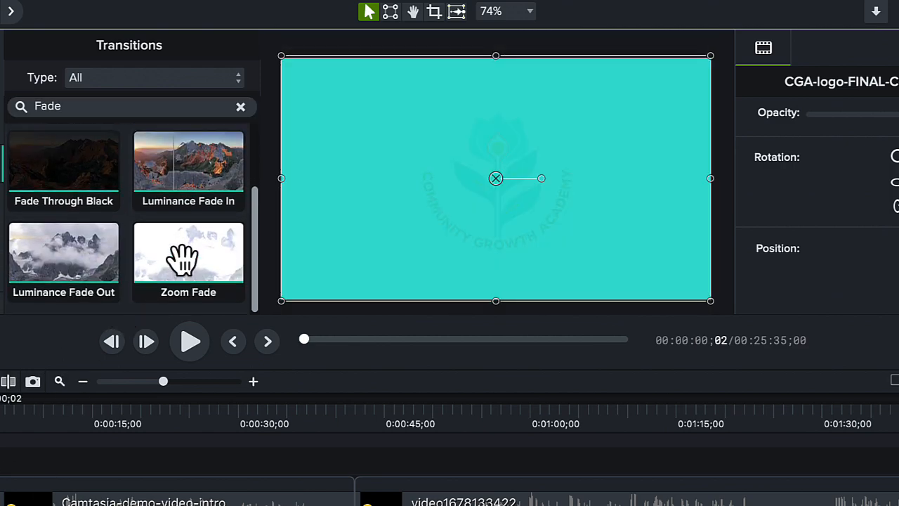
# Step: Clear the Fade search filter and look through the full list of available transitions
pyautogui.scroll(2, 183, 260)
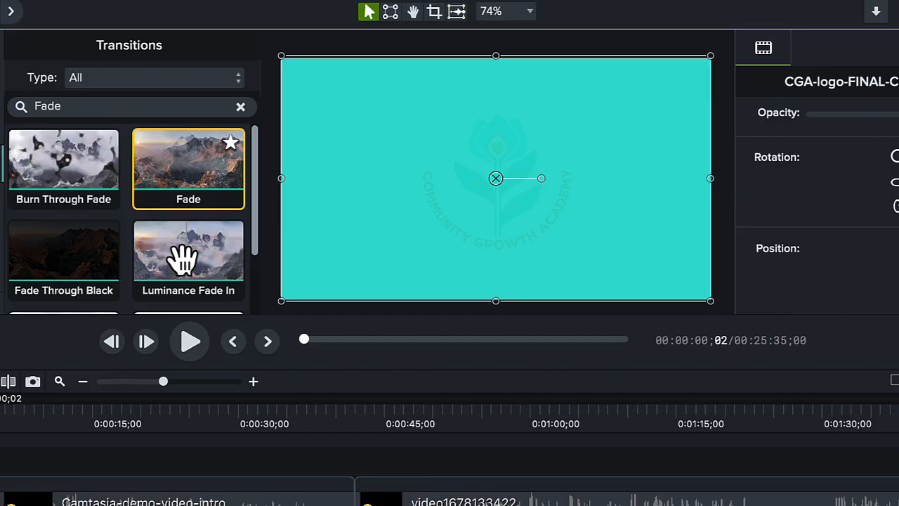
pyautogui.click(90, 104)
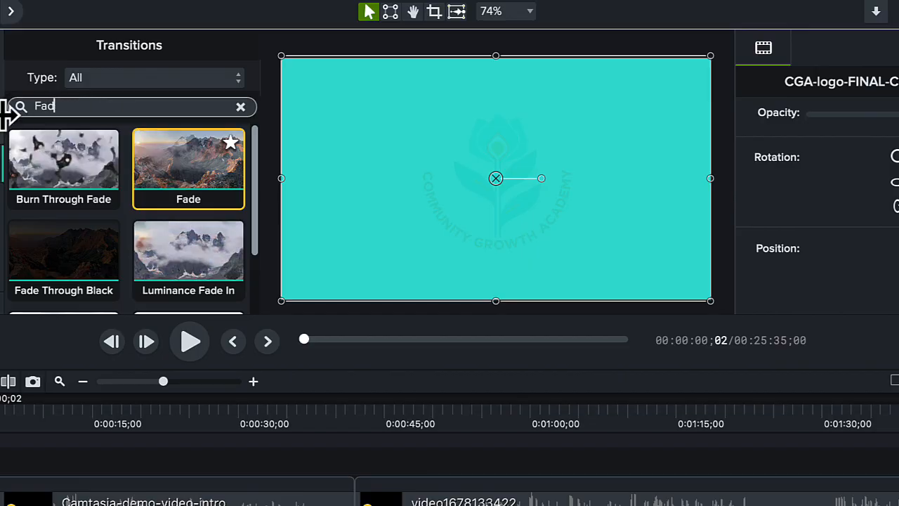
pyautogui.press('BackSpace')
pyautogui.press('BackSpace')
pyautogui.press('BackSpace')
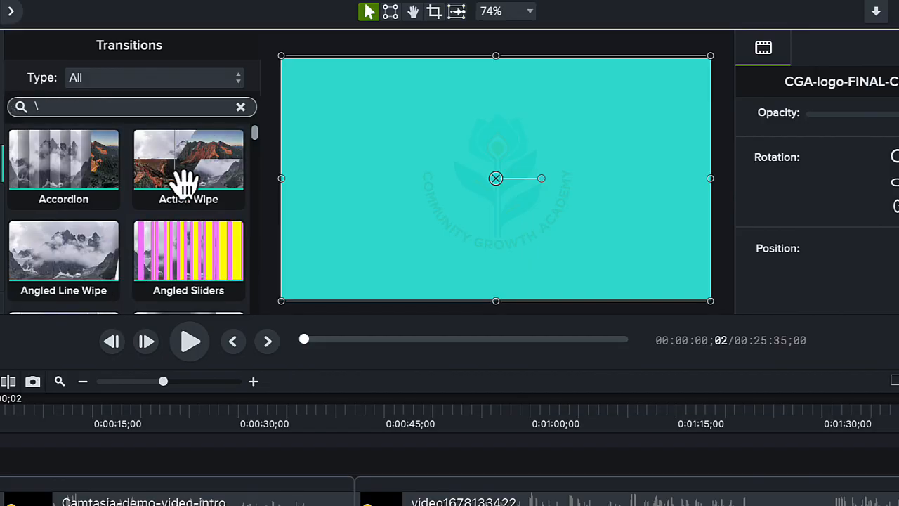
pyautogui.scroll(-8, 184, 186)
pyautogui.scroll(-2, 188, 204)
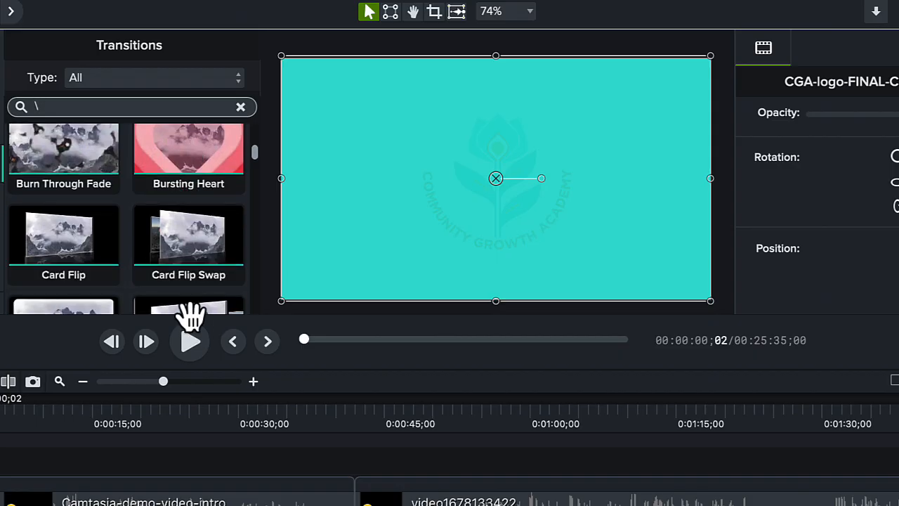
pyautogui.scroll(2, 195, 246)
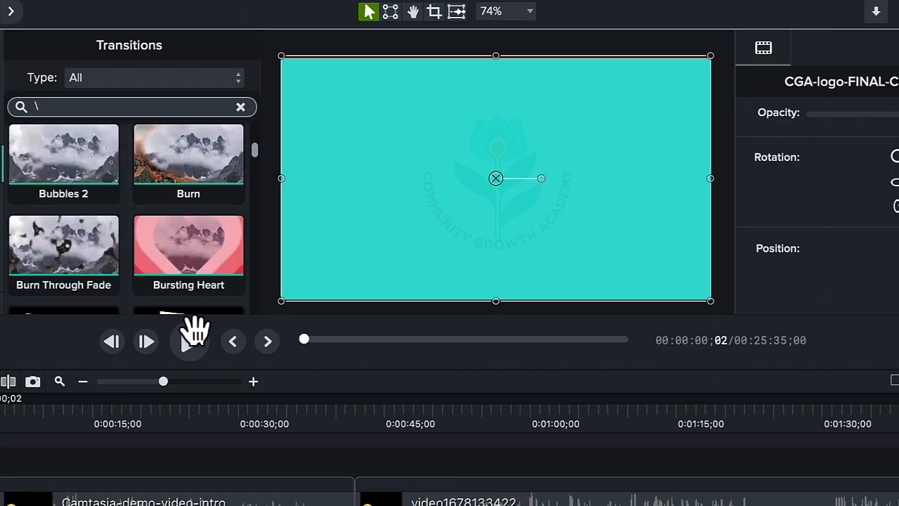
pyautogui.scroll(-5, 195, 318)
pyautogui.scroll(-15, 195, 318)
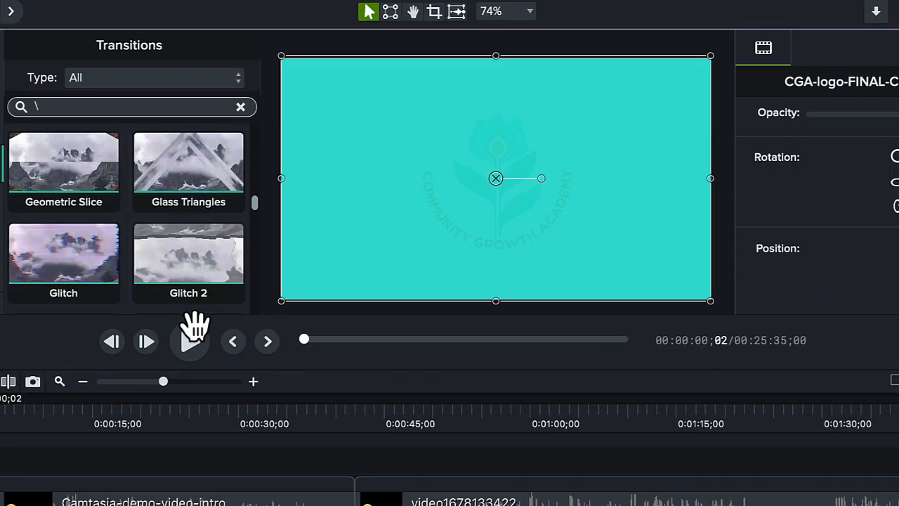
pyautogui.scroll(20, 195, 317)
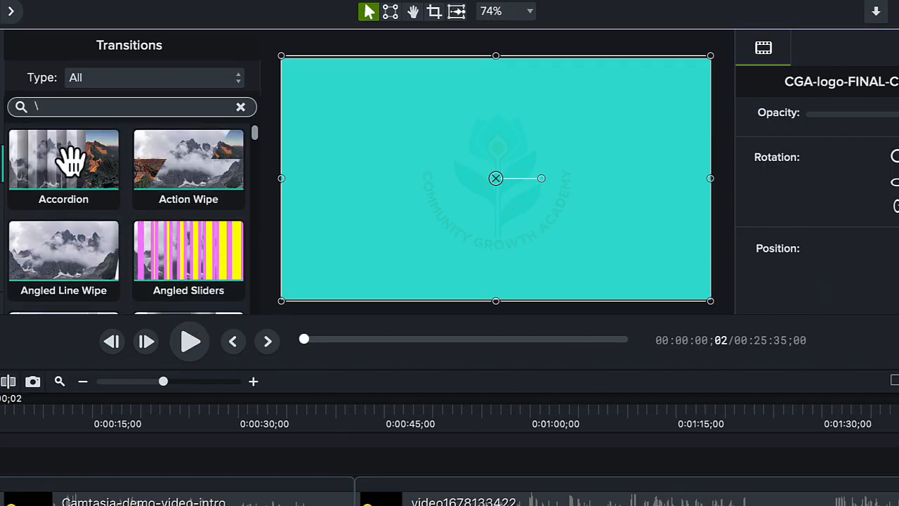
pyautogui.press('BackSpace')
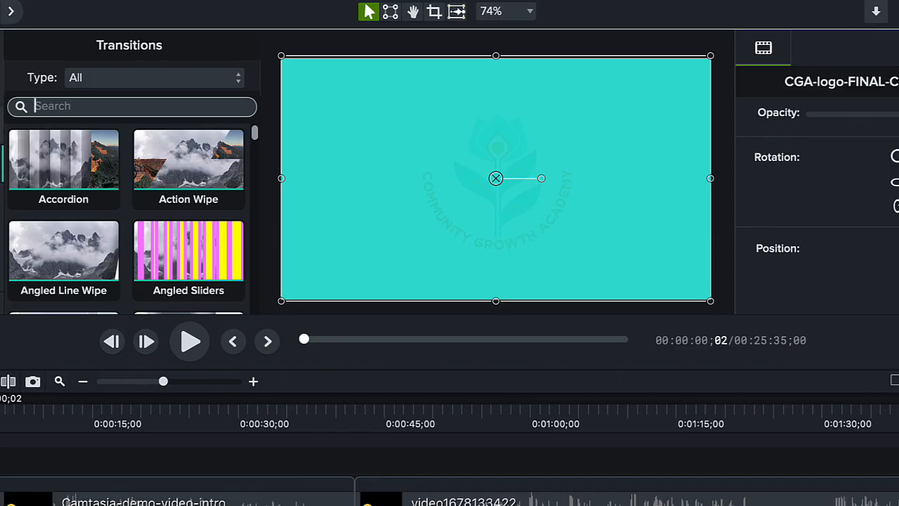
# Step: Look through the Basic-style callouts among the annotations
pyautogui.click(1, 125)
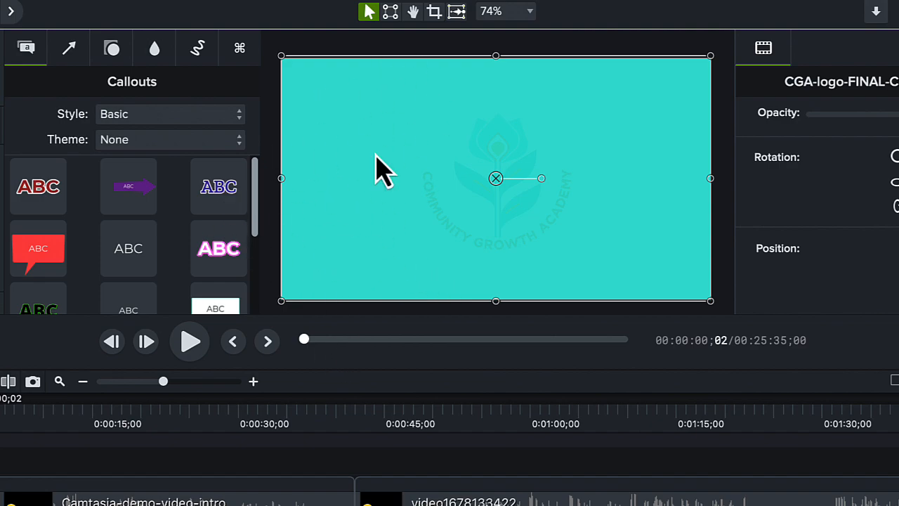
pyautogui.scroll(-5, 137, 250)
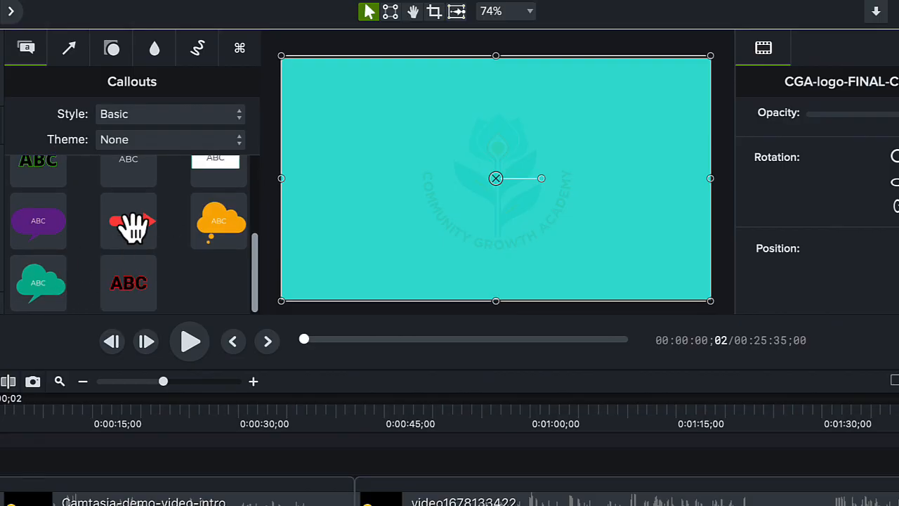
pyautogui.scroll(5, 132, 223)
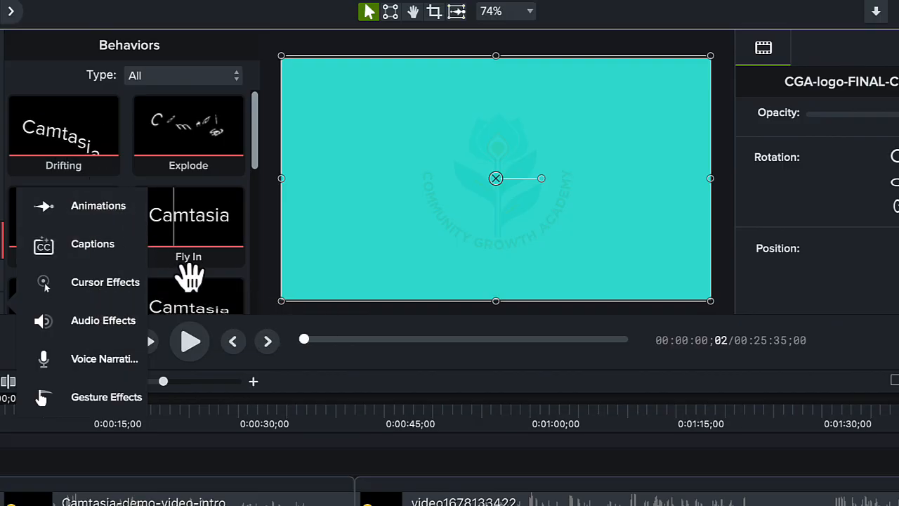
# Step: Look through the available behaviors and audio effects
pyautogui.scroll(-3, 201, 290)
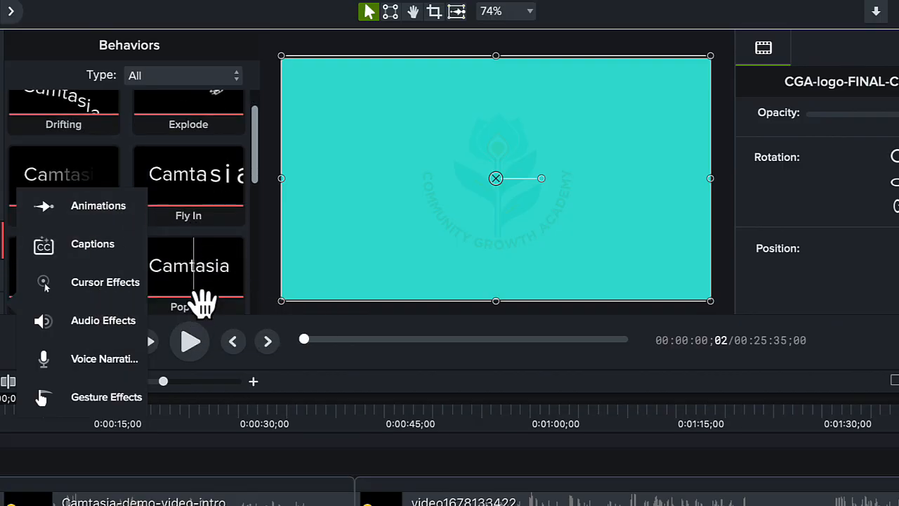
pyautogui.scroll(-5, 202, 302)
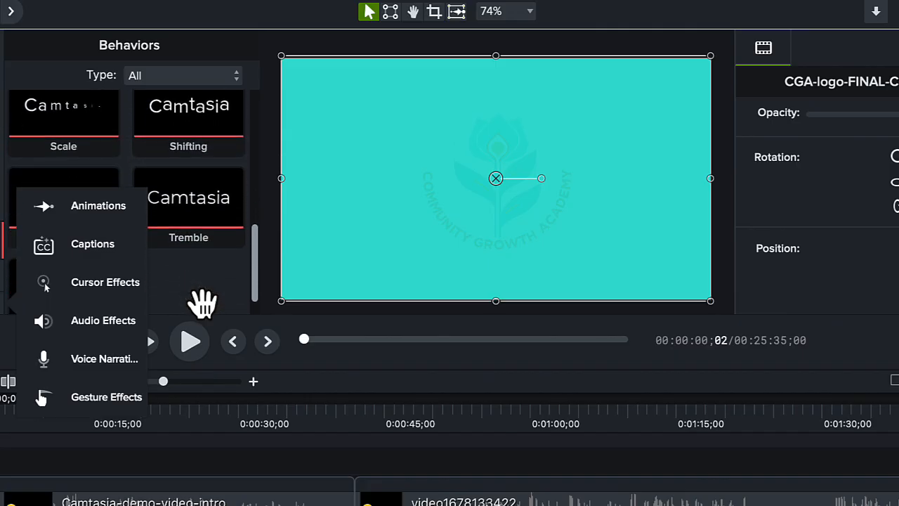
pyautogui.click(42, 320)
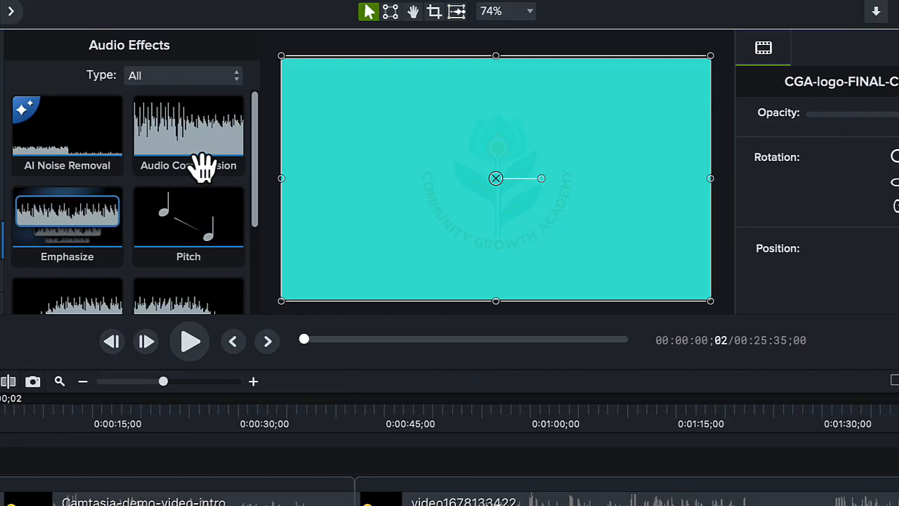
pyautogui.scroll(-3, 191, 232)
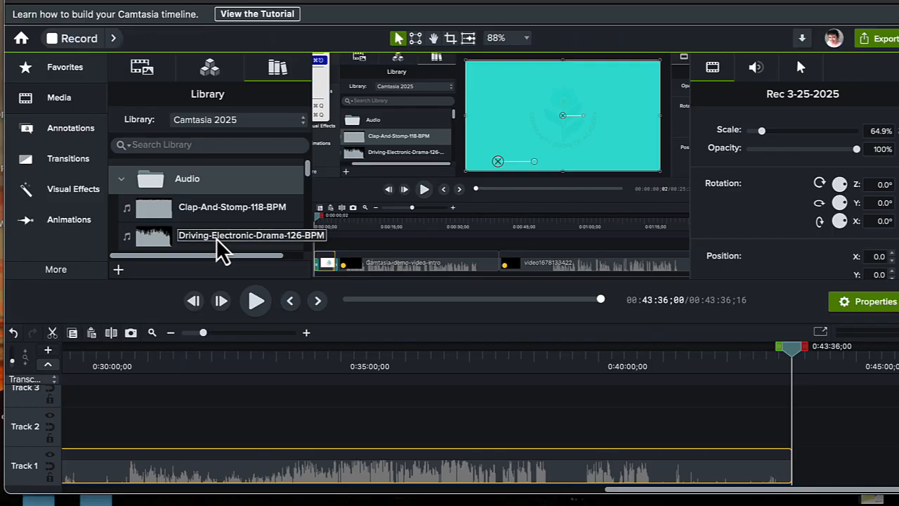
# Step: Preview the library music tracks Driving-Electronic-Drama and Hip-Hop-Chambers-88-BPM, and close the preview
pyautogui.scroll(-1, 200, 207)
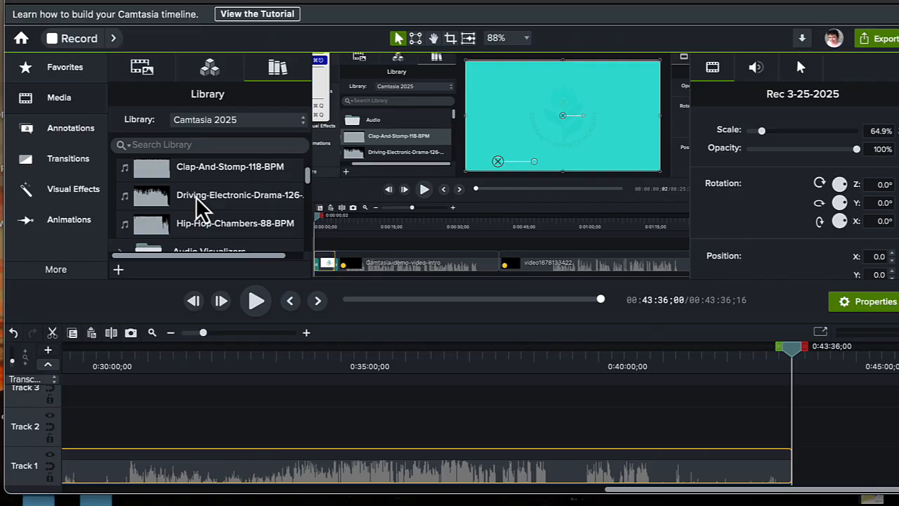
pyautogui.doubleClick(200, 196)
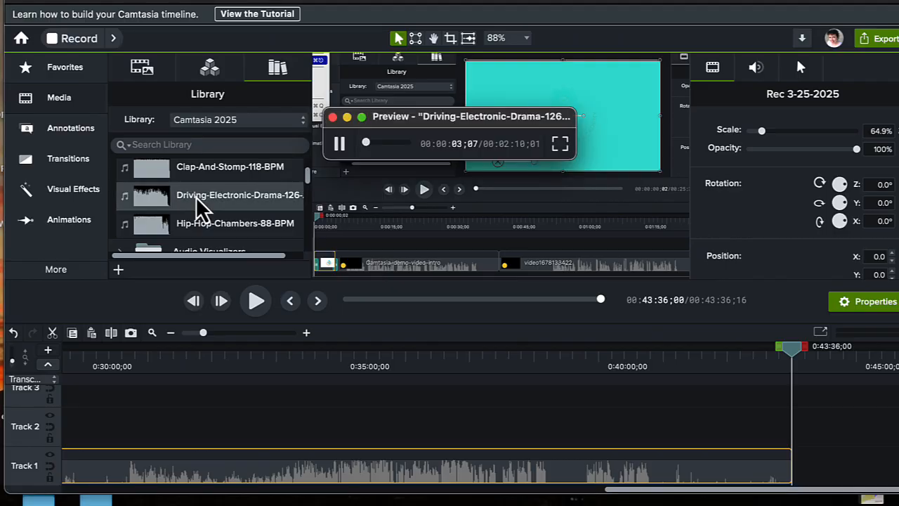
pyautogui.click(337, 145)
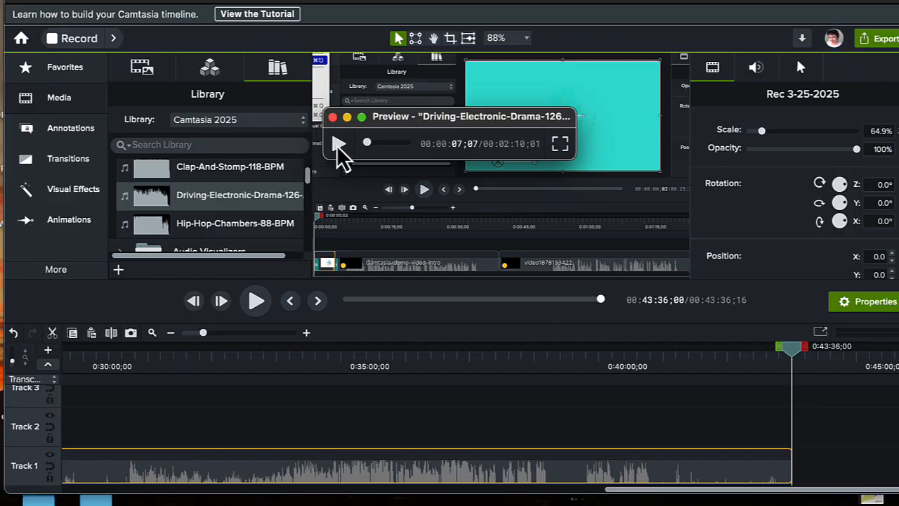
pyautogui.click(280, 223)
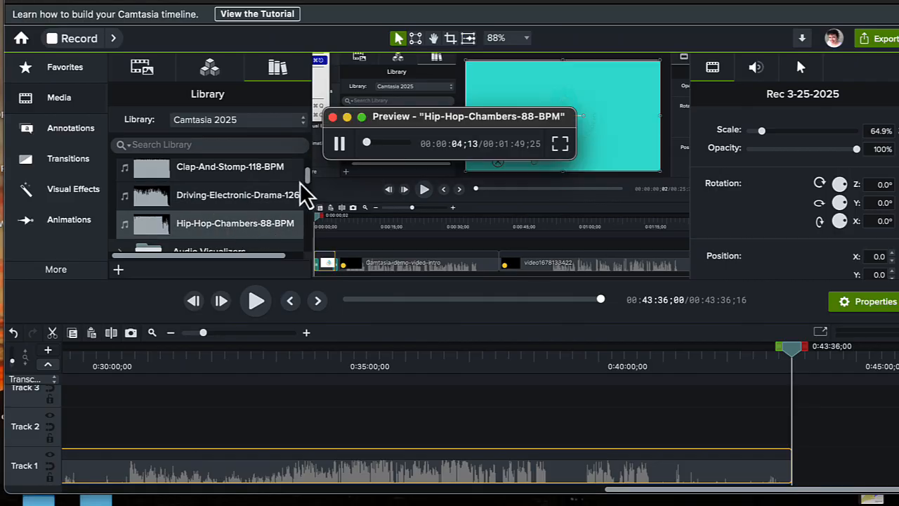
pyautogui.click(333, 118)
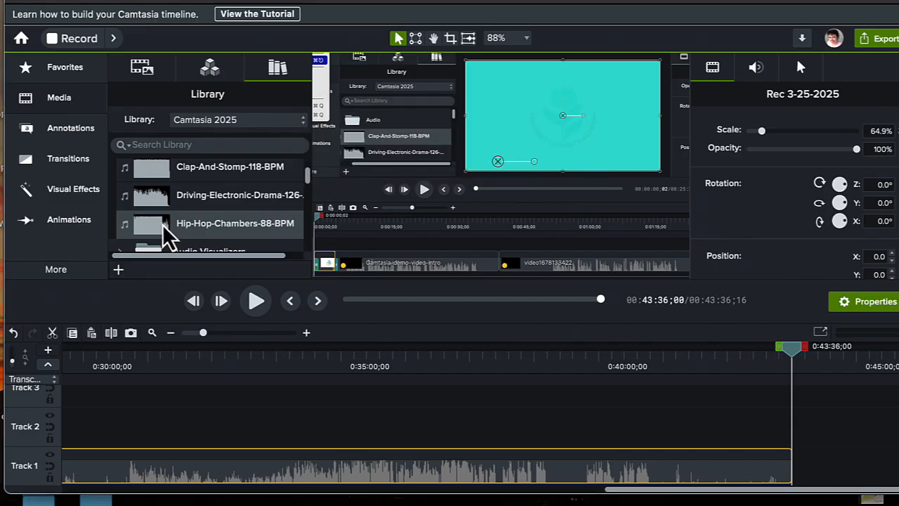
# Step: Place the Hip-Hop-Chambers-88-BPM music above the opening logo clip and shorten it to about 13 seconds
pyautogui.hscroll(-20, 107, 466)
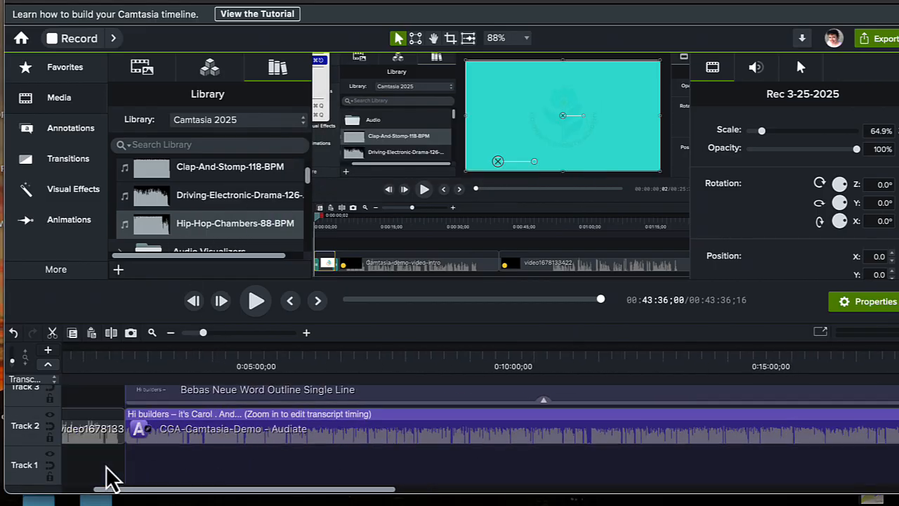
pyautogui.hscroll(-5, 109, 480)
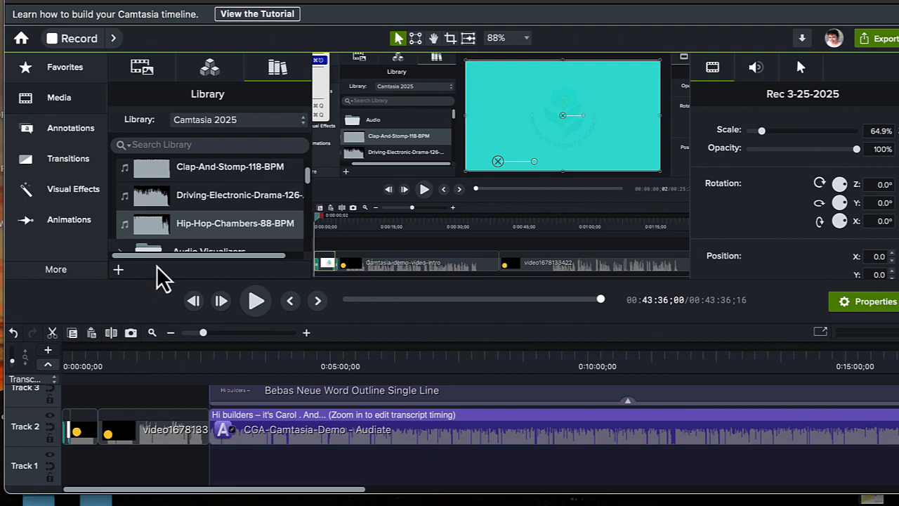
pyautogui.moveTo(156, 232); pyautogui.dragTo(68, 444)
pyautogui.moveTo(167, 428); pyautogui.dragTo(72, 421)
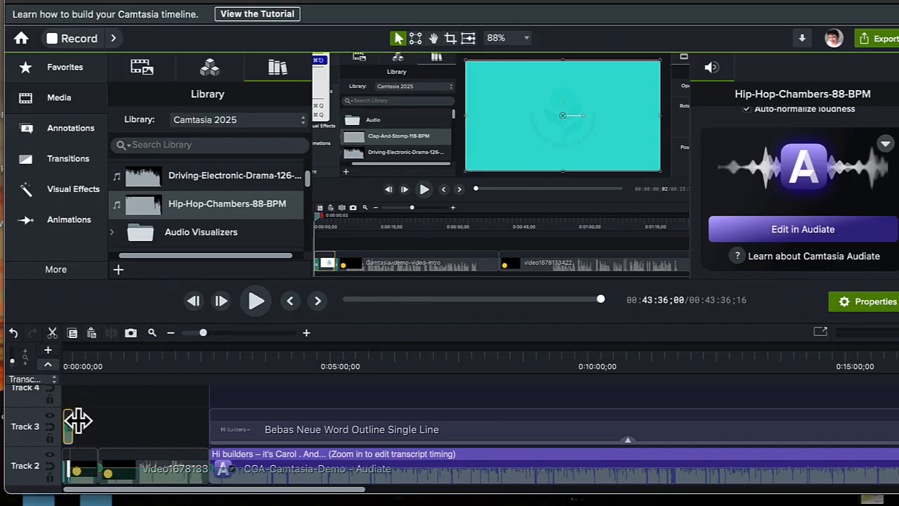
pyautogui.moveTo(70, 426); pyautogui.dragTo(71, 425)
# Step: Open the audio effects and select the Fade In effect
pyautogui.click(62, 276)
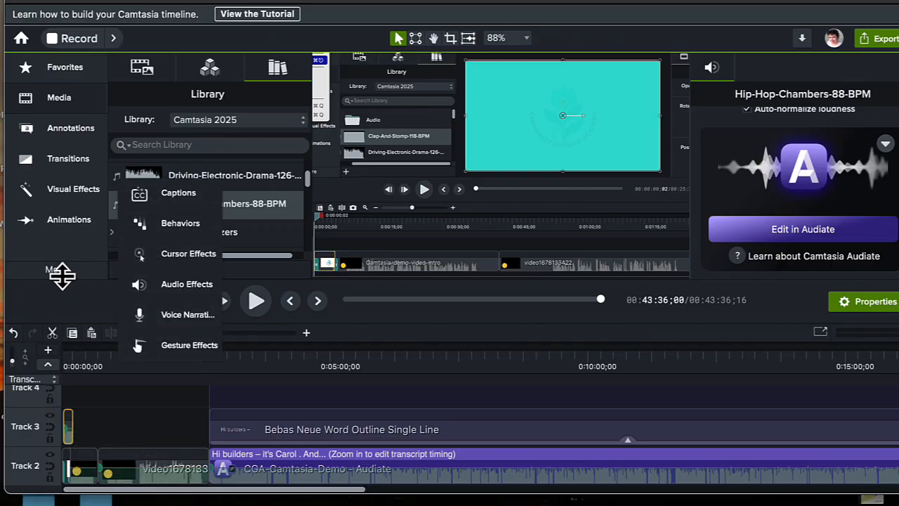
pyautogui.click(187, 288)
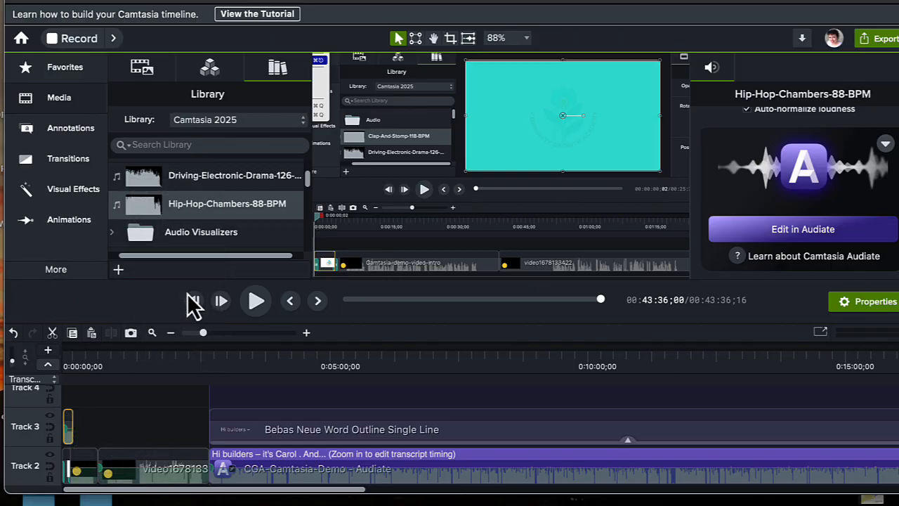
pyautogui.scroll(-5, 260, 210)
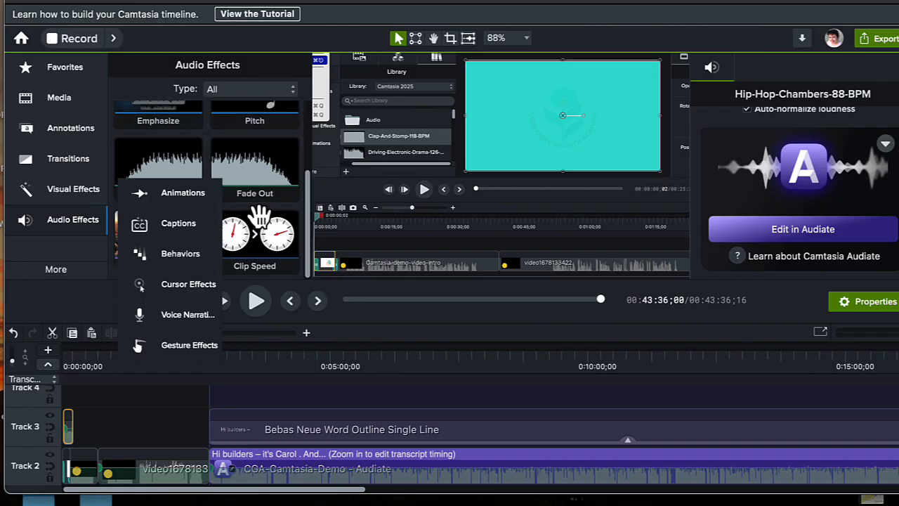
pyautogui.click(155, 164)
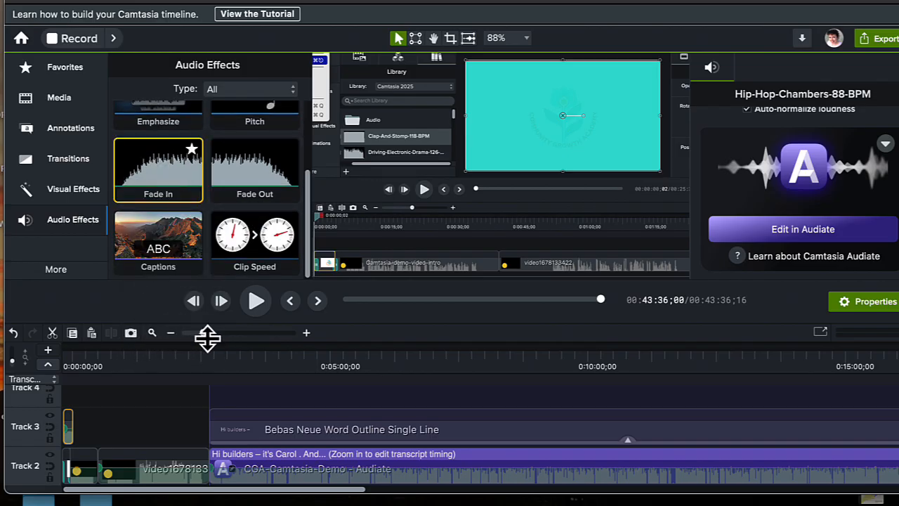
# Step: Trim the end of the Hip-Hop-Chambers-88-BPM clip to match the opening logo clip's end, and trim its start slightly
pyautogui.moveTo(204, 333); pyautogui.dragTo(250, 335)
pyautogui.scroll(-2, 212, 465)
pyautogui.hscroll(-5, 213, 465)
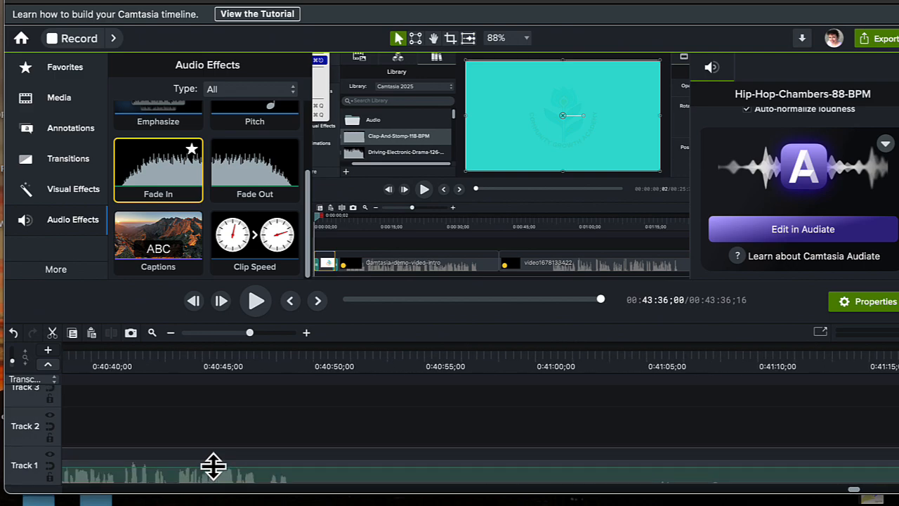
pyautogui.hscroll(-8, 212, 465)
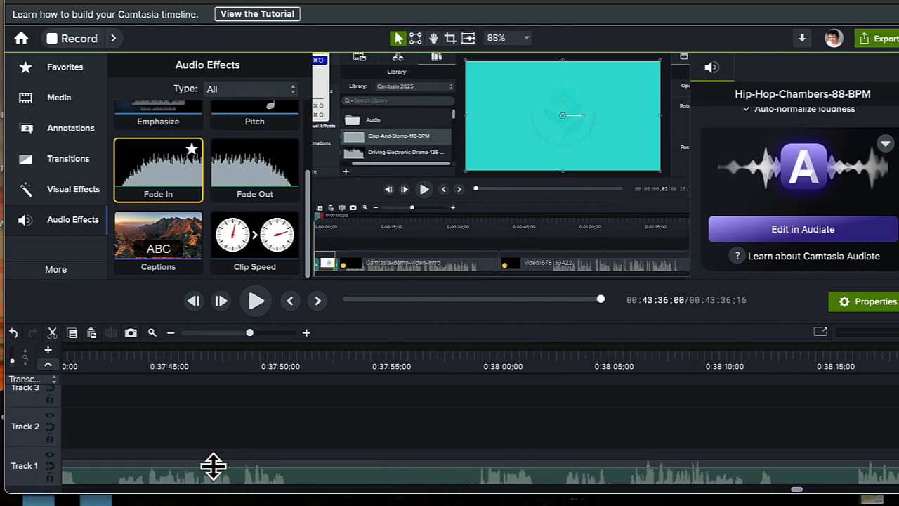
pyautogui.hscroll(-4, 213, 466)
pyautogui.scroll(1, 213, 466)
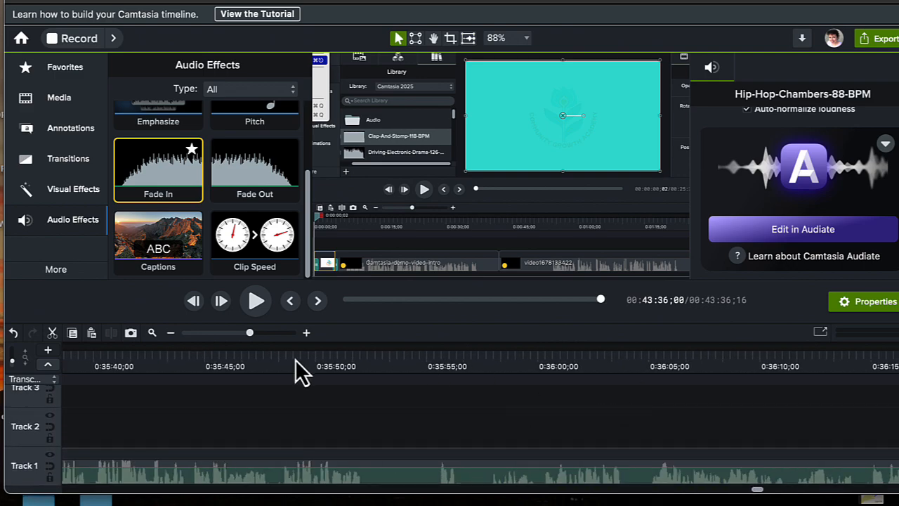
pyautogui.hscroll(-5, 196, 373)
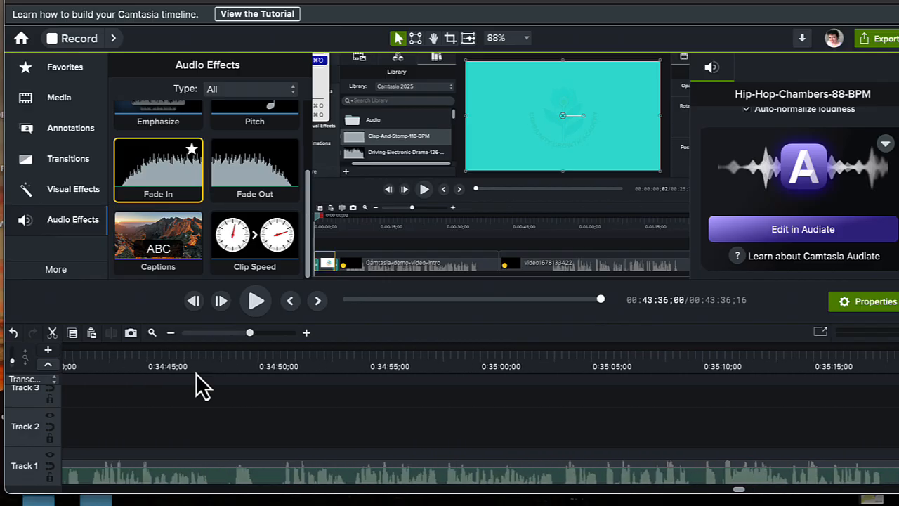
pyautogui.hscroll(-10, 196, 373)
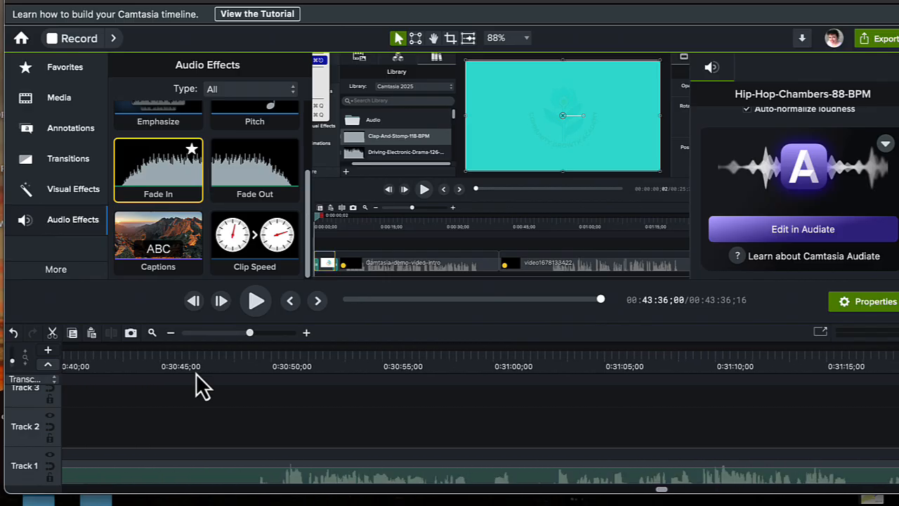
pyautogui.hscroll(-3, 195, 373)
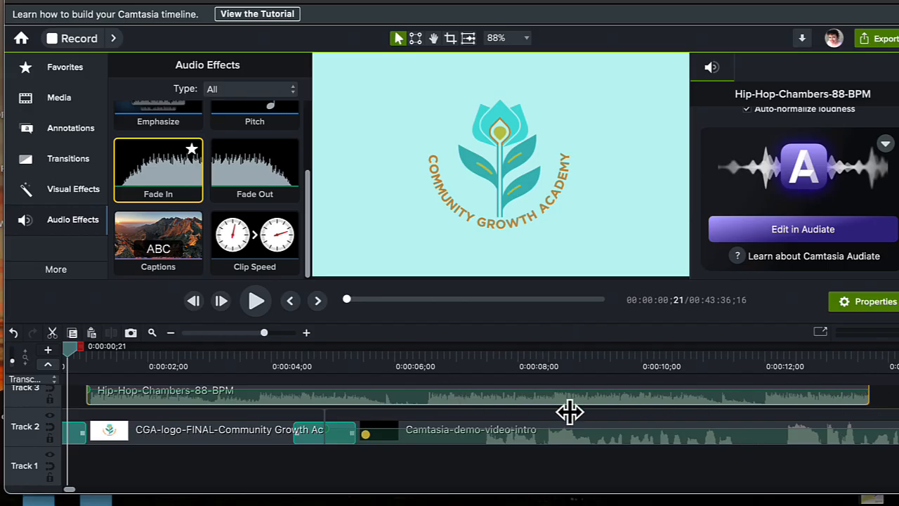
pyautogui.scroll(2, 745, 423)
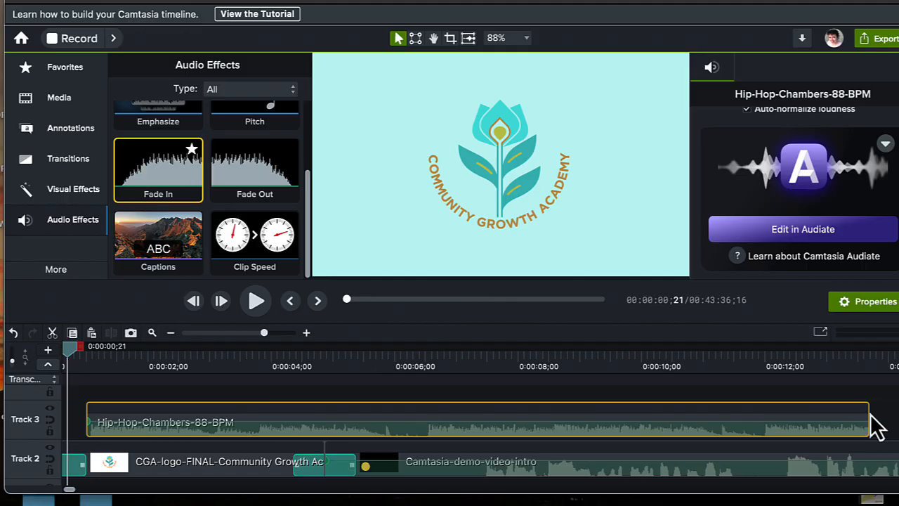
pyautogui.moveTo(867, 412); pyautogui.dragTo(323, 433)
pyautogui.moveTo(85, 418); pyautogui.dragTo(93, 415)
pyautogui.click(327, 421)
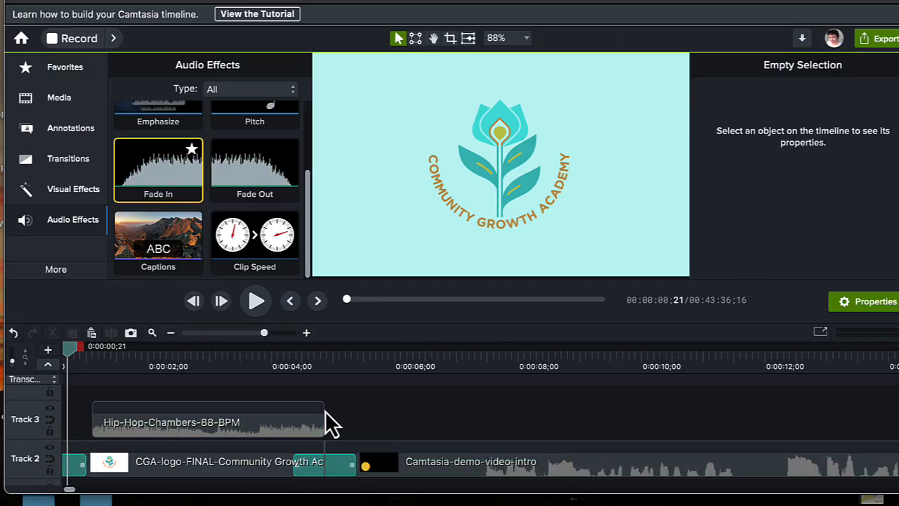
# Step: Shorten the end of the Hip-Hop-Chambers-88-BPM clip slightly, apply Fade In and Fade Out to it, and save the project
pyautogui.moveTo(324, 416); pyautogui.dragTo(315, 408)
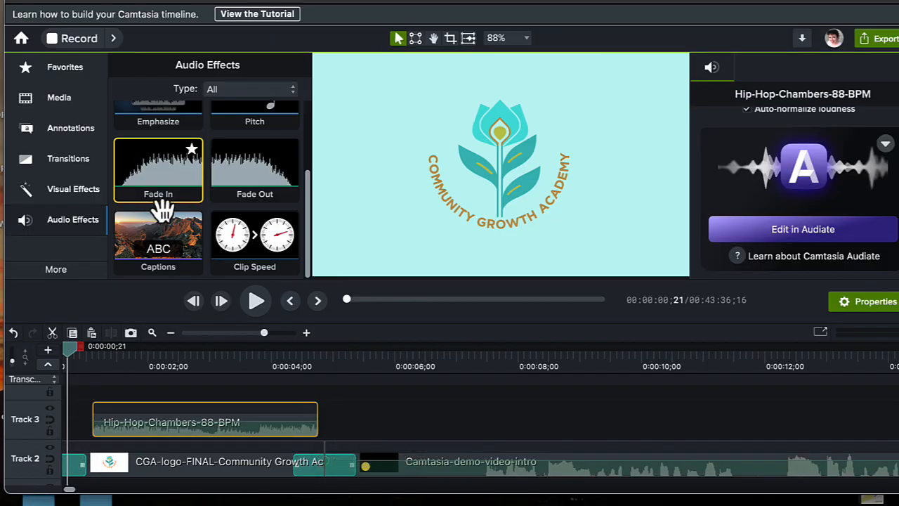
pyautogui.moveTo(172, 191); pyautogui.dragTo(118, 422)
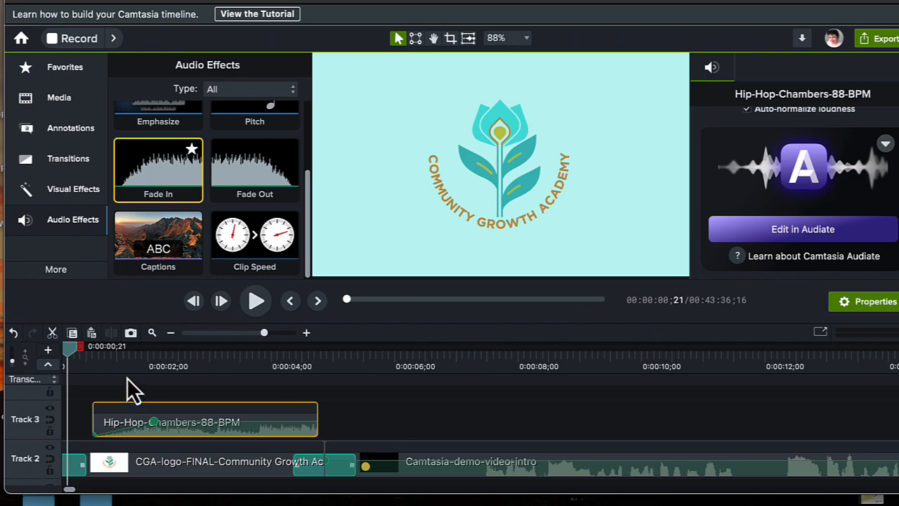
pyautogui.moveTo(246, 191); pyautogui.dragTo(312, 426)
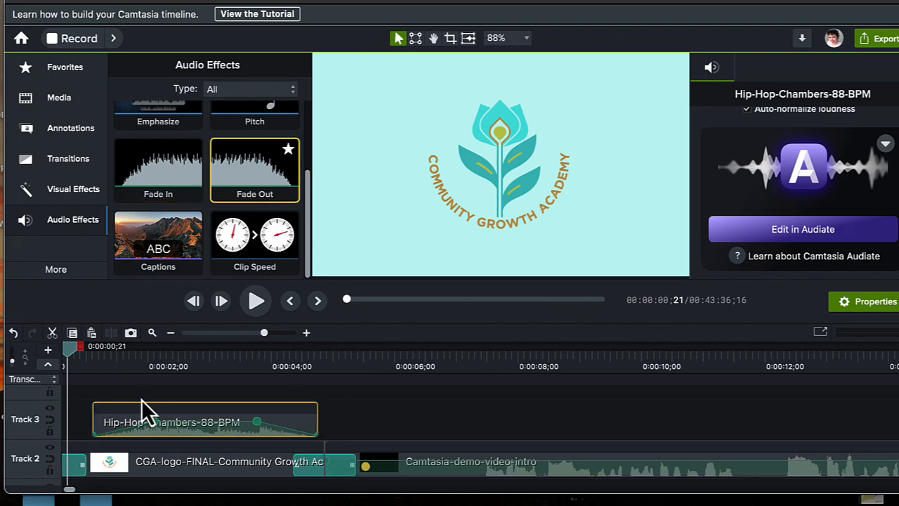
pyautogui.press('super+s')
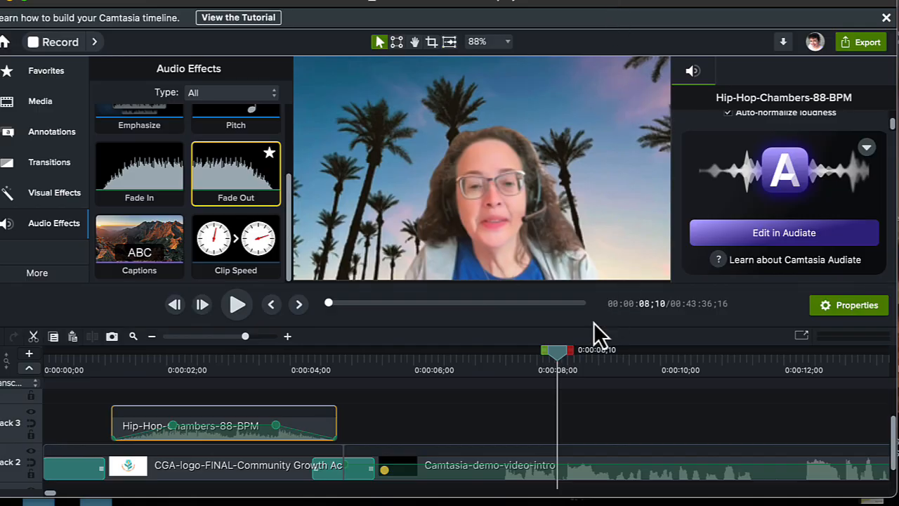
# Step: Cut the timeline range from 0:00:05;23 to 0:00:07;11 out of the pause before the speech in the Camtasia-demo-video-intro clip
pyautogui.moveTo(545, 350); pyautogui.dragTo(465, 349)
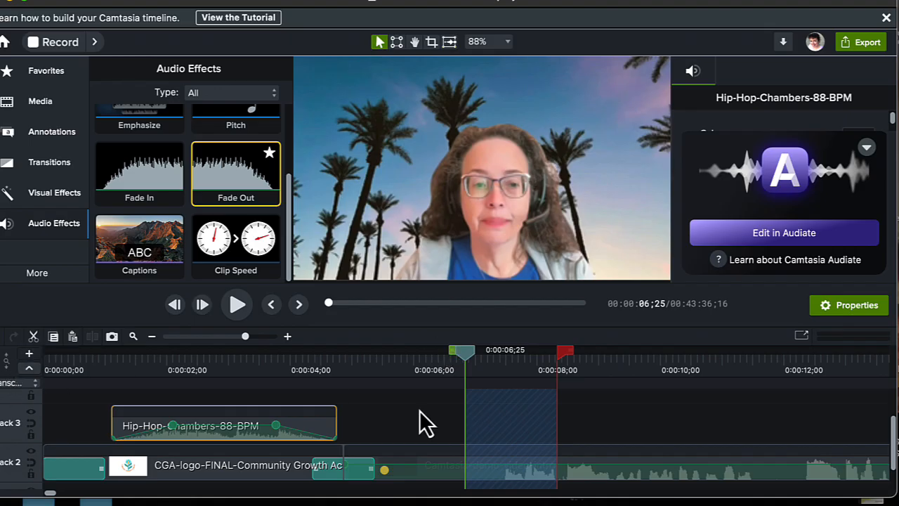
pyautogui.moveTo(469, 355)
pyautogui.mouseDown()
pyautogui.moveTo(516, 358)
pyautogui.moveTo(467, 358)
pyautogui.mouseUp()
pyautogui.moveTo(564, 353); pyautogui.dragTo(511, 360)
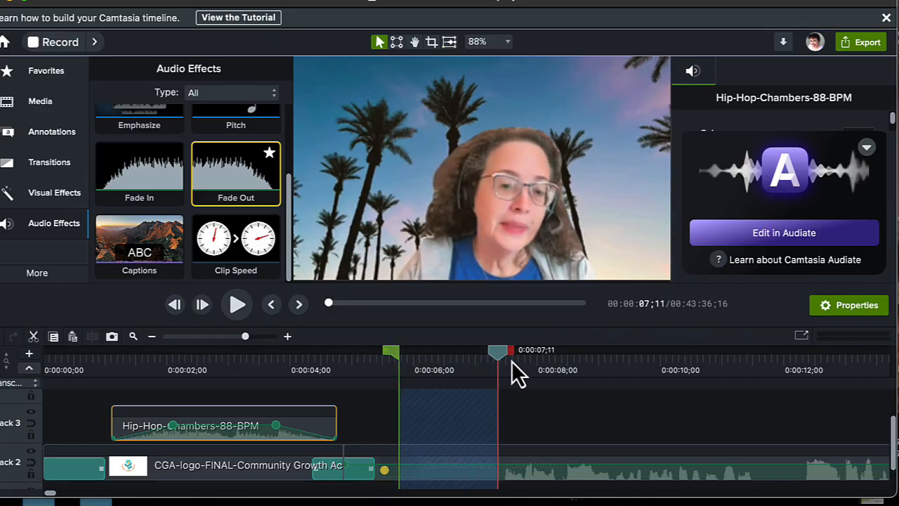
pyautogui.click(32, 338)
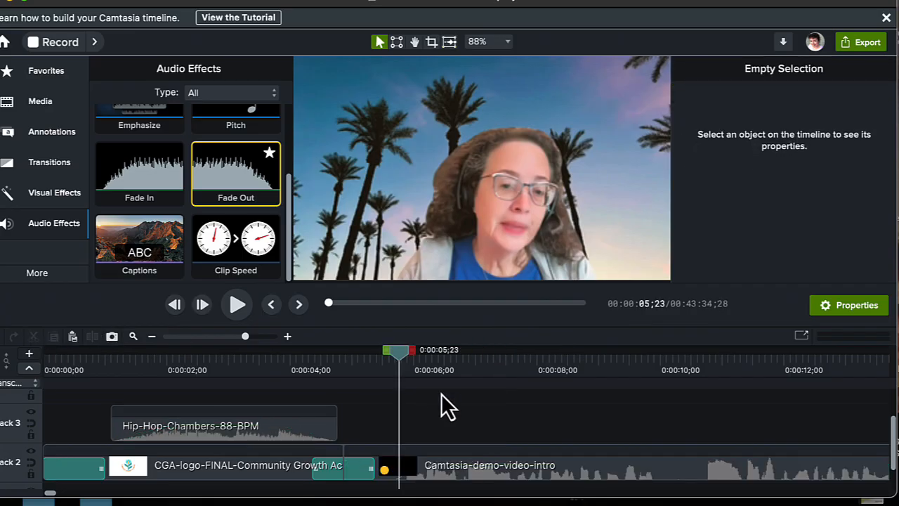
# Step: Select the Camtasia-demo-video-intro clip and move the playhead to 0:00:06;17 near its start
pyautogui.moveTo(480, 471)
pyautogui.mouseDown()
pyautogui.moveTo(482, 431)
pyautogui.moveTo(510, 451)
pyautogui.moveTo(479, 464)
pyautogui.moveTo(484, 477)
pyautogui.mouseUp()
pyautogui.moveTo(498, 422); pyautogui.dragTo(482, 459)
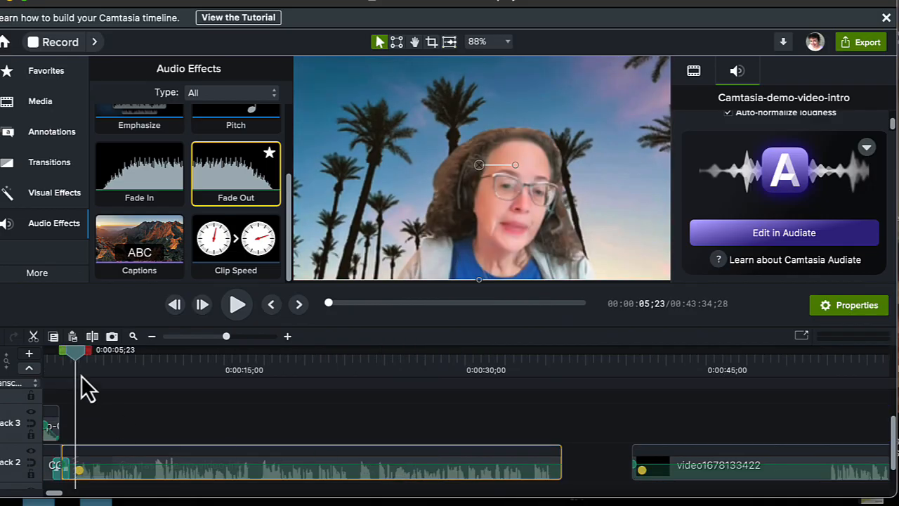
pyautogui.moveTo(77, 357); pyautogui.dragTo(92, 357)
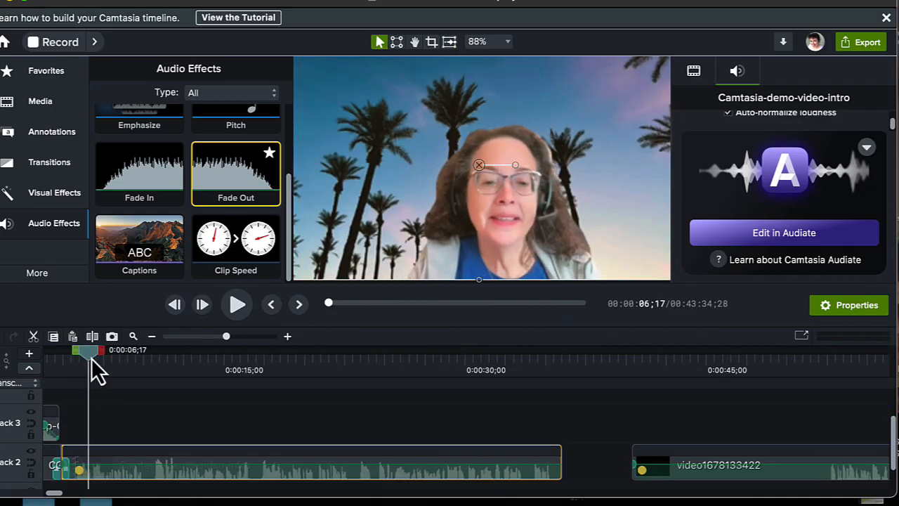